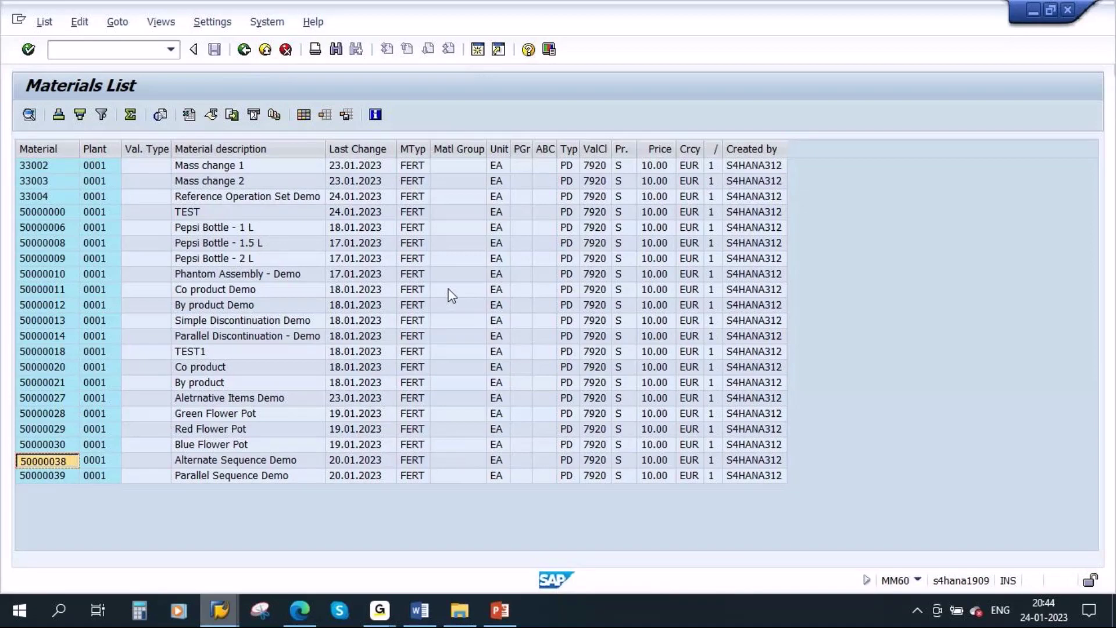
Leave the MM60 Materials List for plant 0001 and return to the SAP Easy Access menu.
key("shift+F3")
Display the routing of material 50000038 in CA03, showing operations 0010 to 0050 of group 50000017.
type("d")
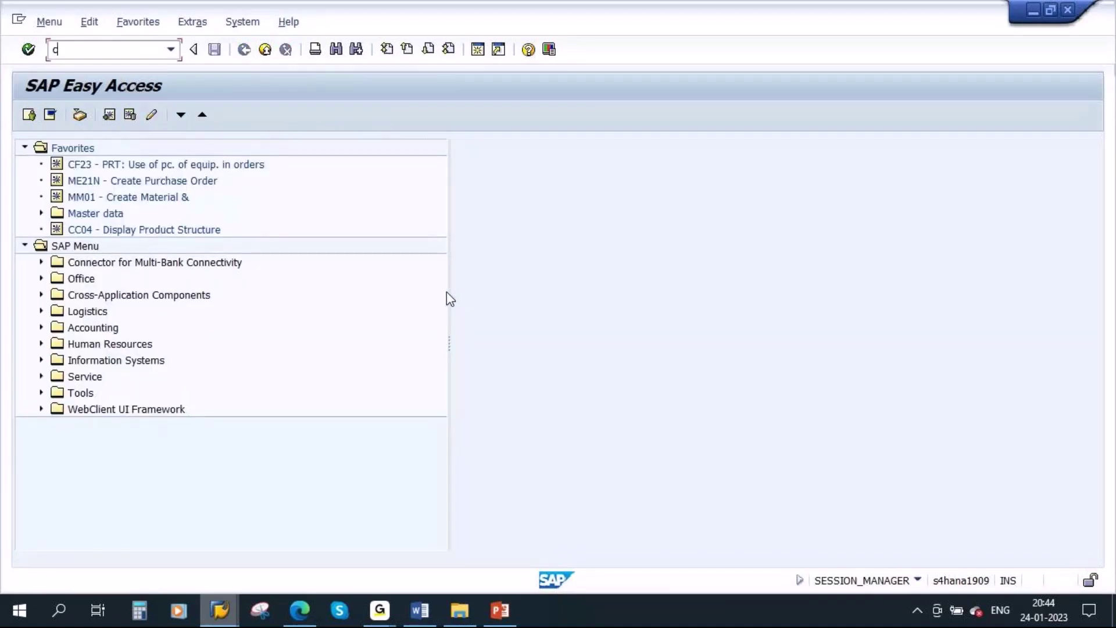
type("a03")
key("Return")
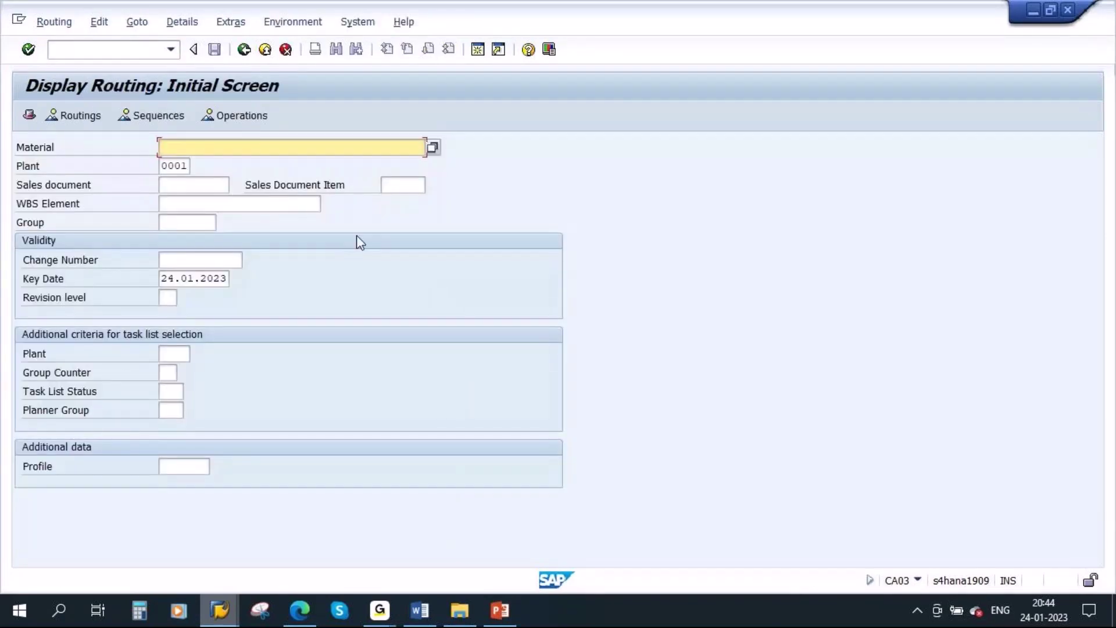
type("50000038")
key("Return")
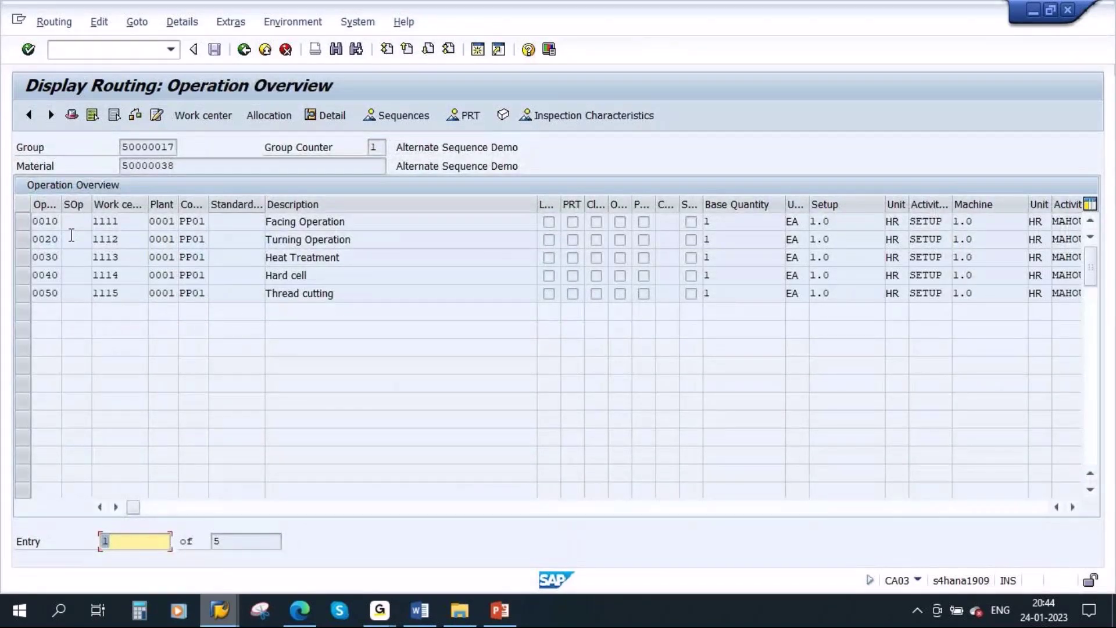
left_click_drag(354, 226, 240, 225)
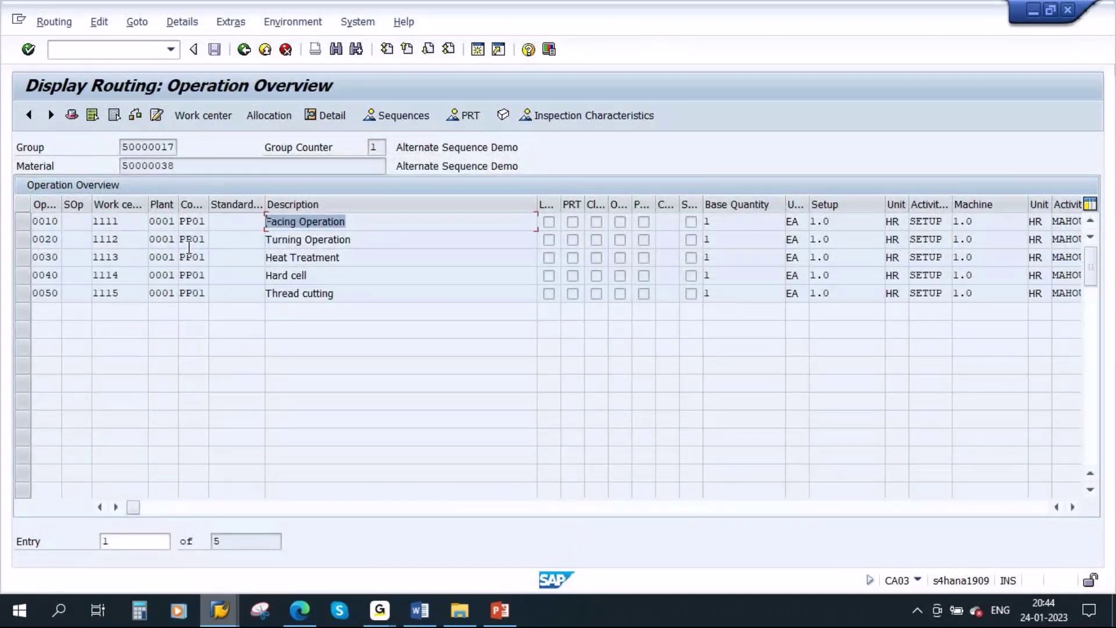
left_click(47, 221)
left_click(45, 256)
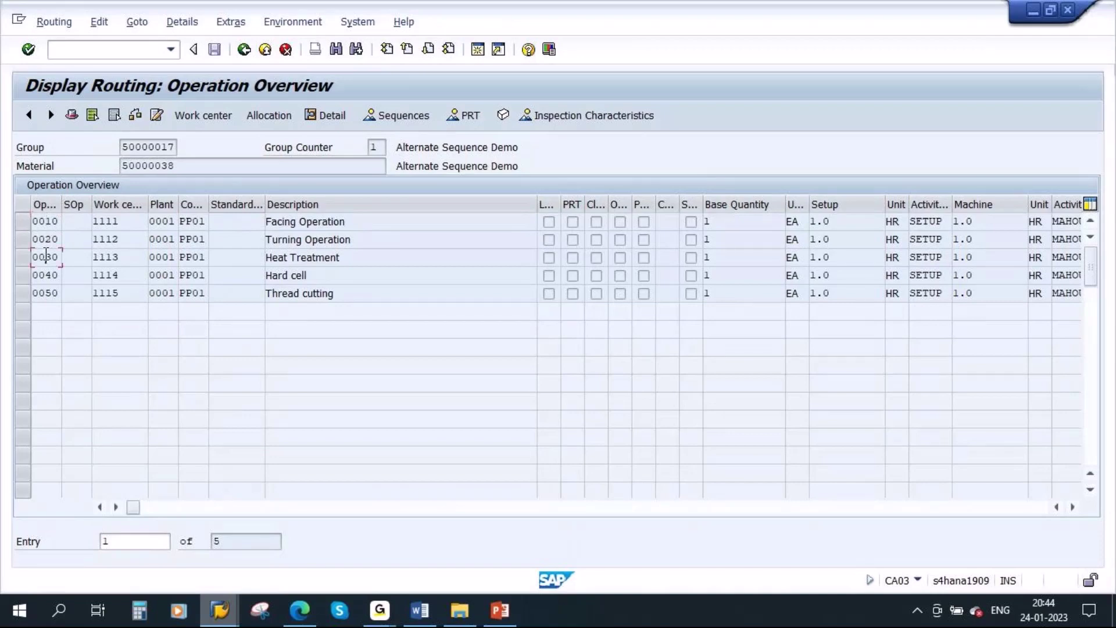
left_click(46, 275)
left_click(46, 293)
left_click_drag(342, 297, 265, 294)
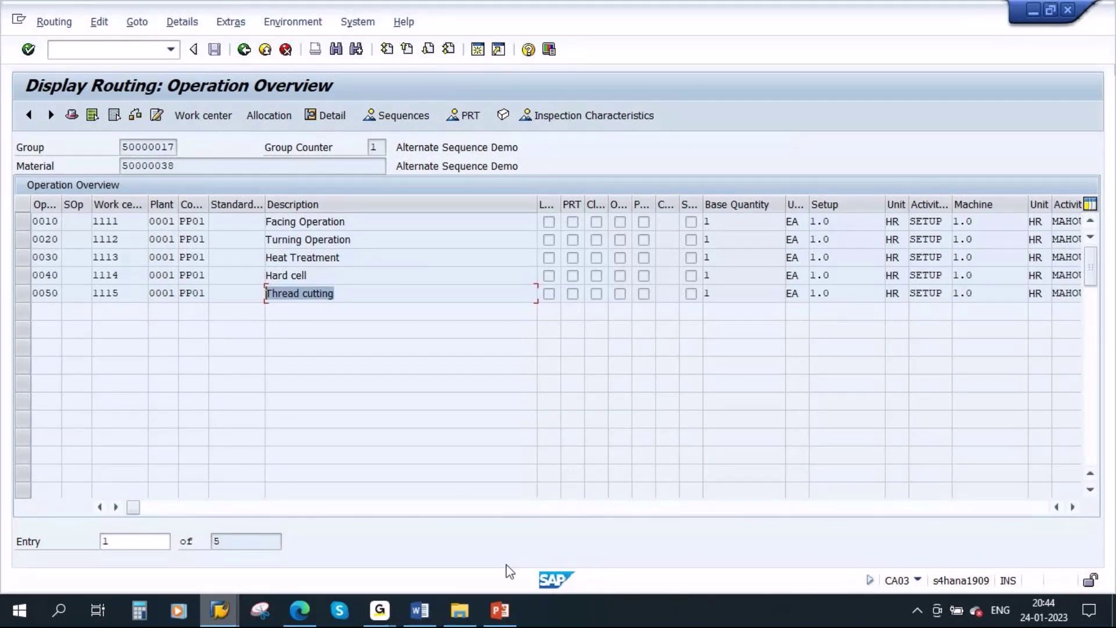
left_click(500, 610)
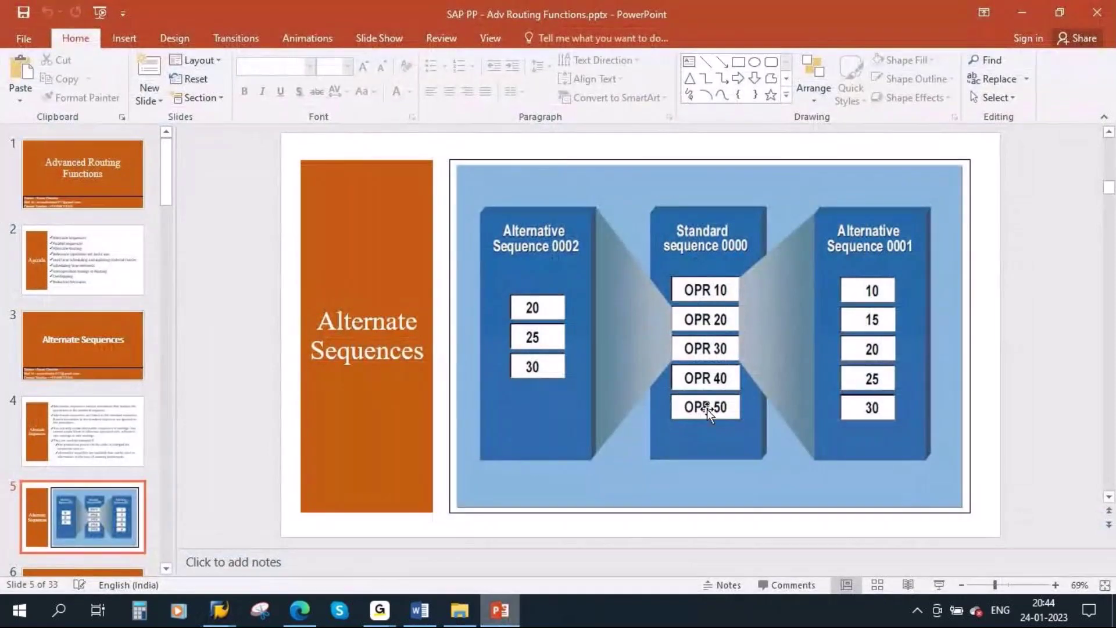
key("alt+Tab")
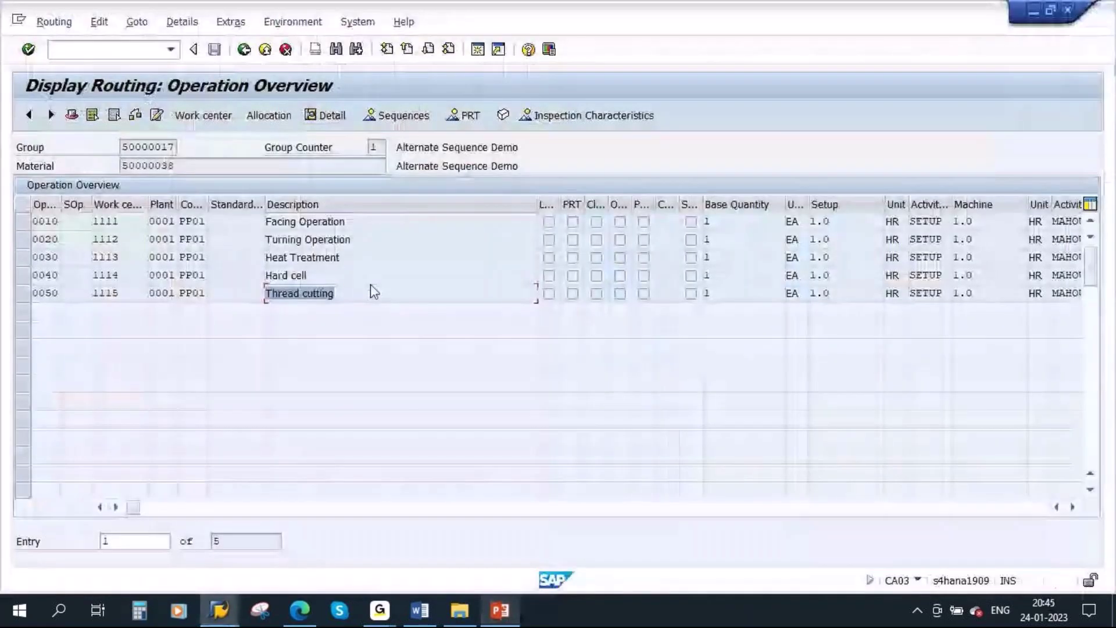
Open the routing's Sequence Overview and check standard sequence 0 in the sequence category list.
left_click(407, 118)
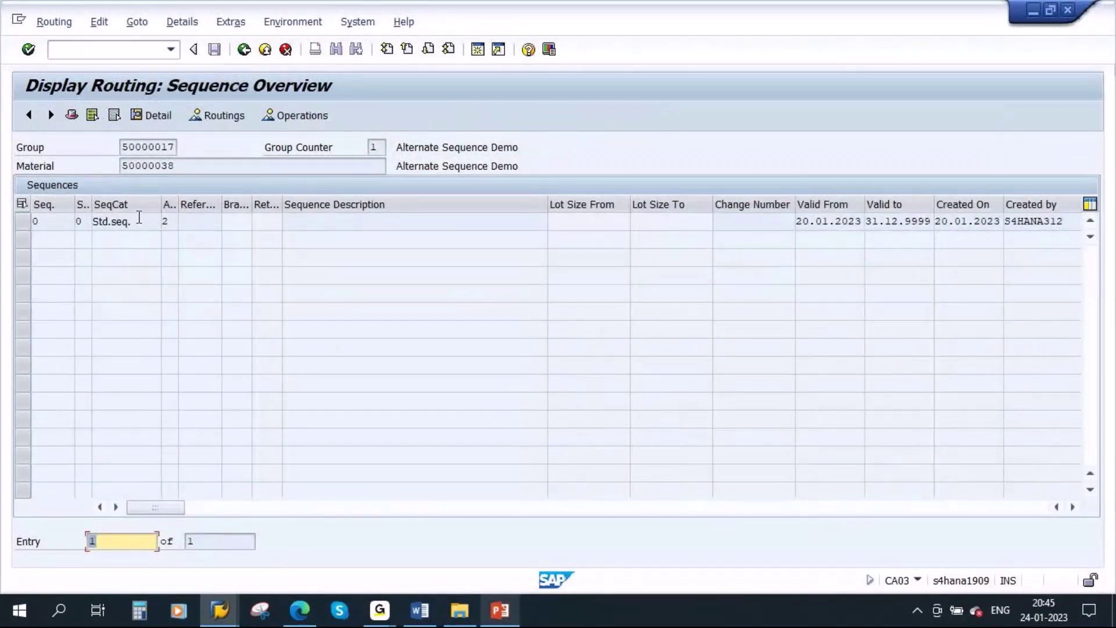
left_click_drag(138, 224, 88, 224)
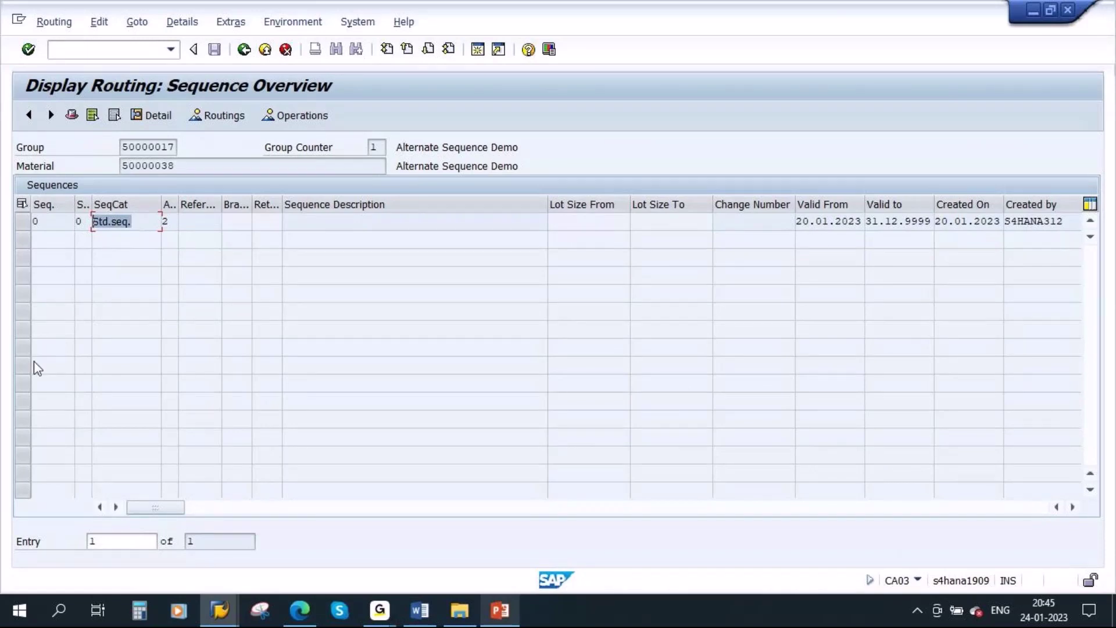
left_click(84, 222)
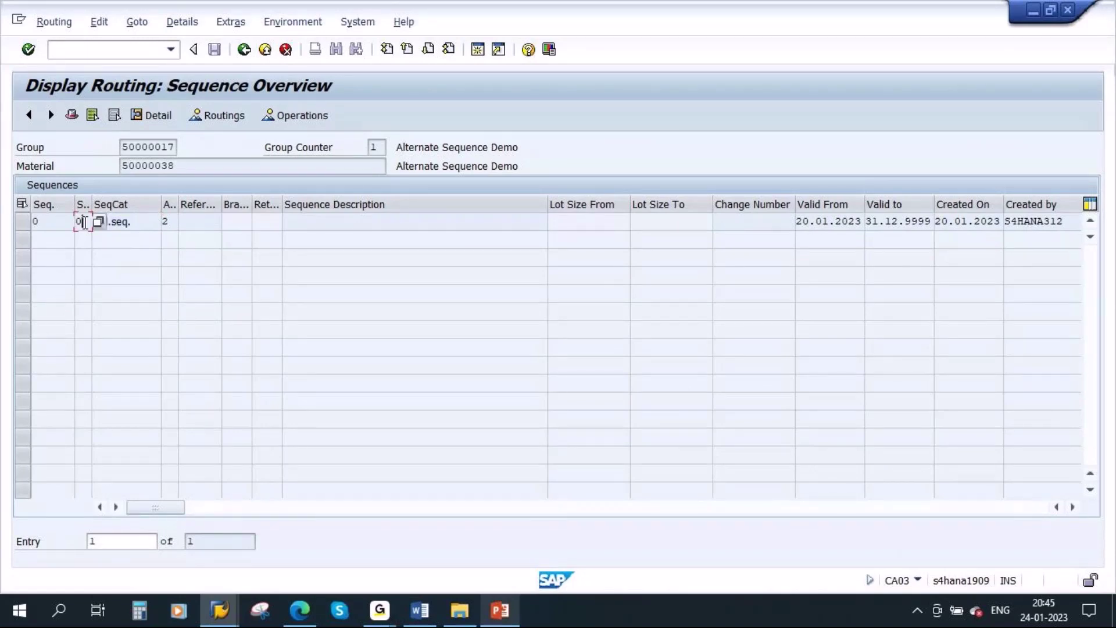
left_click(145, 297)
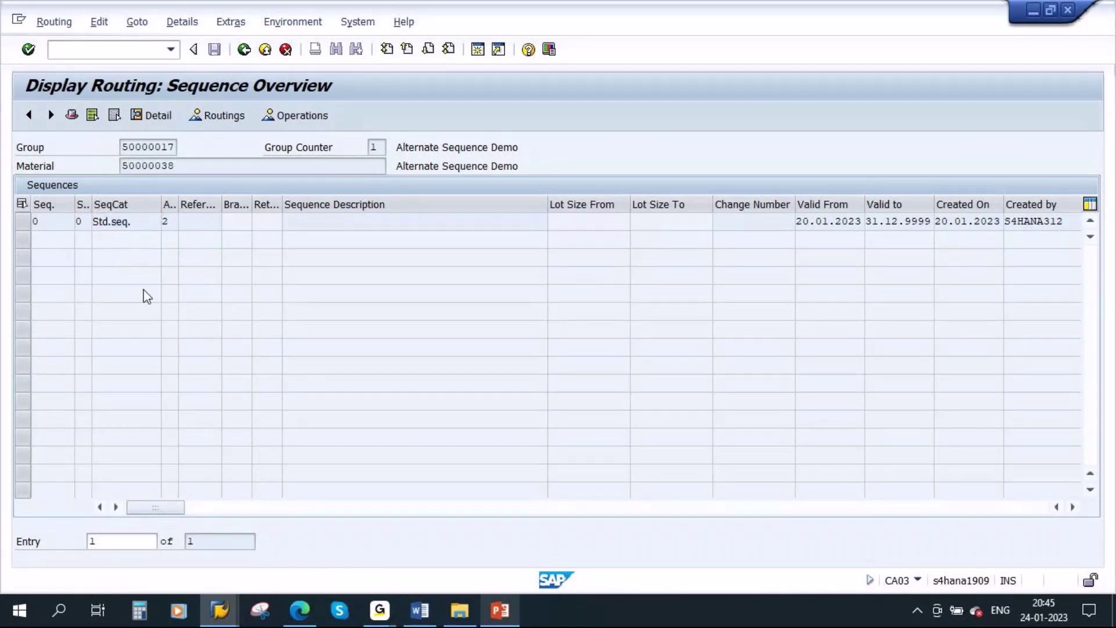
key("F4")
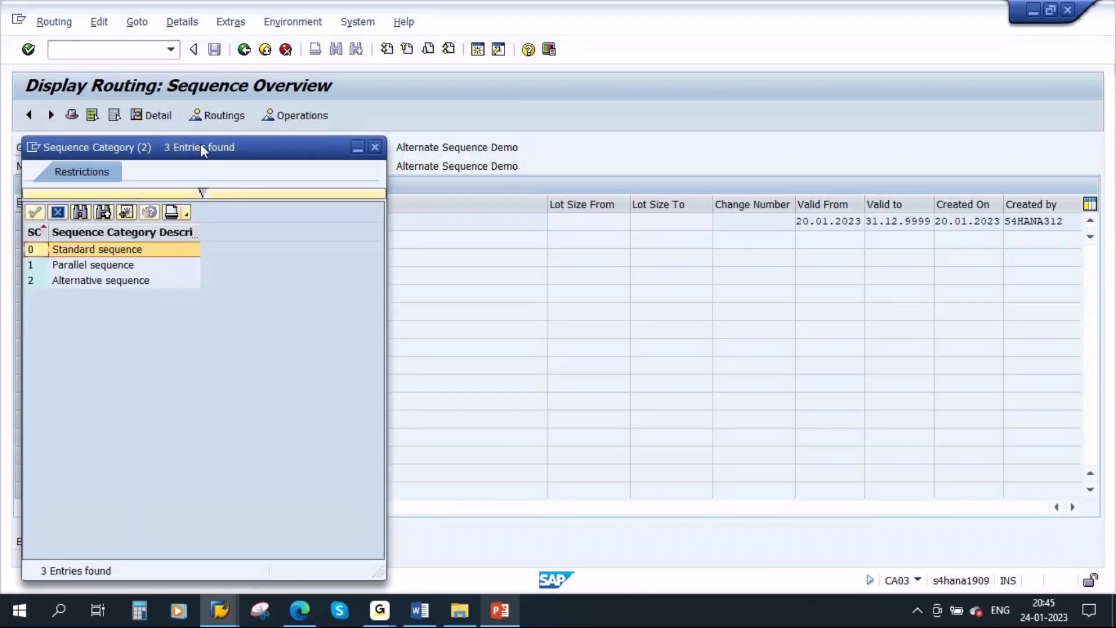
left_click_drag(201, 148, 484, 155)
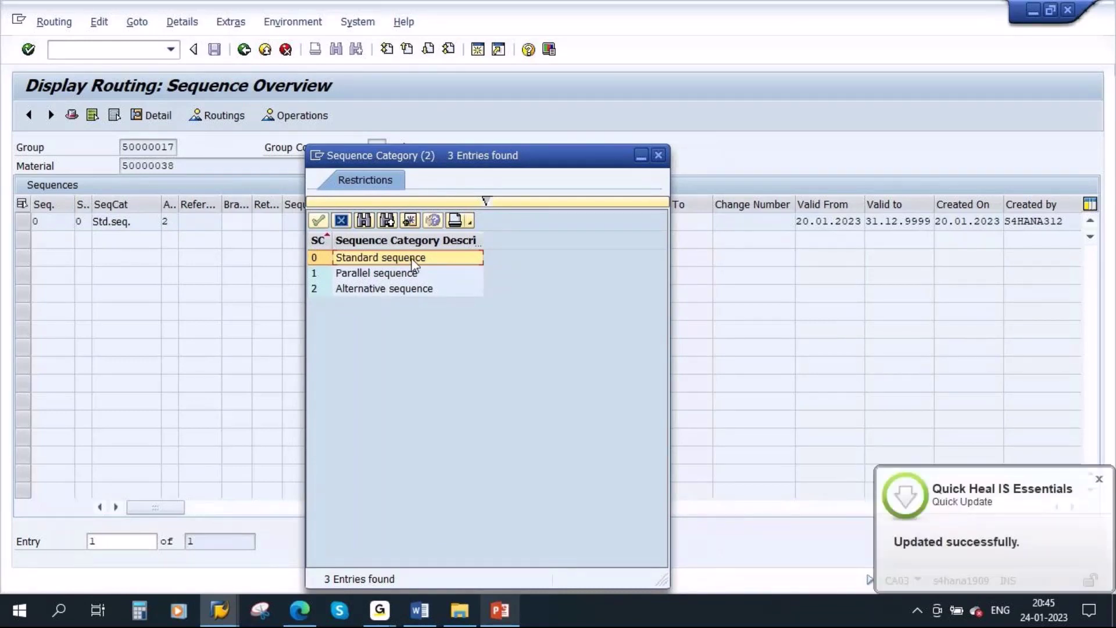
left_click(341, 259)
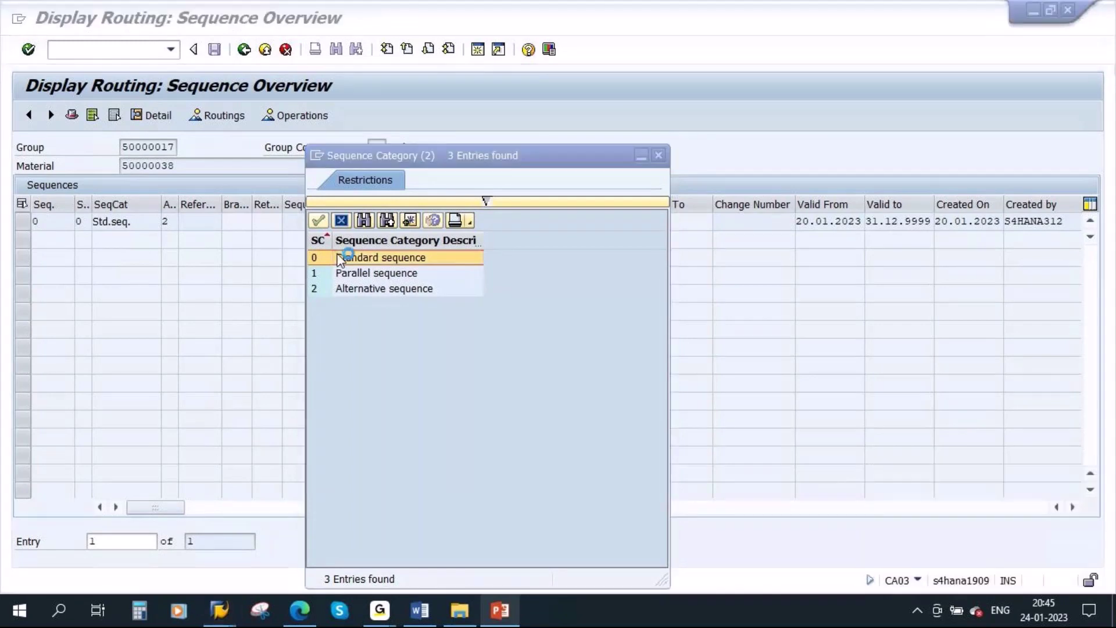
left_click(664, 160)
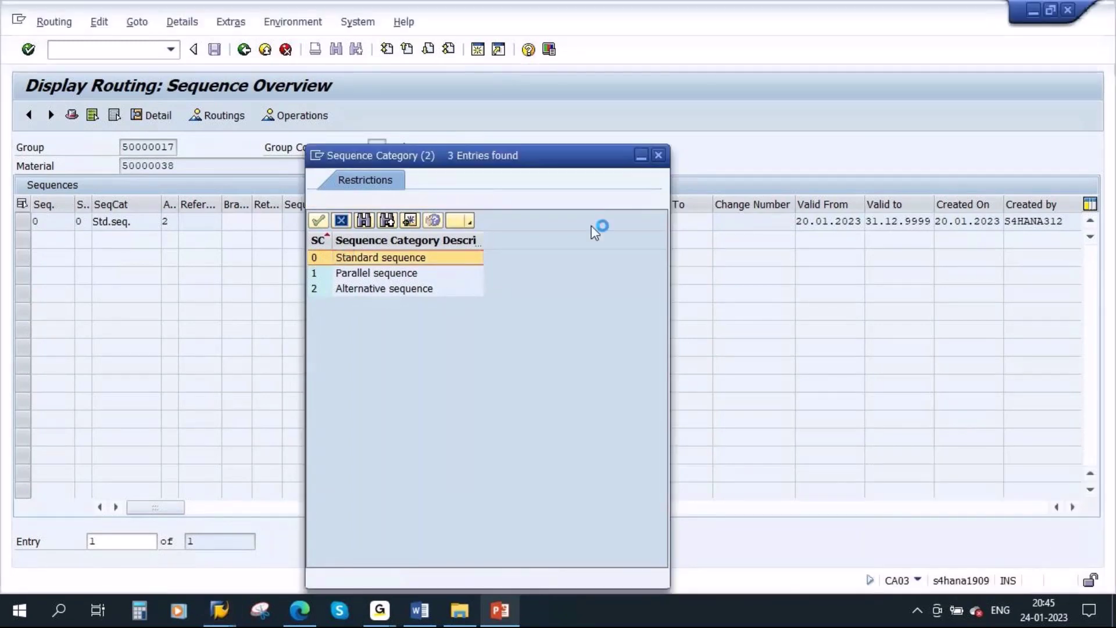
Launch Notepad and write the note 'Routing => Standard Sequence (0)'.
left_click(59, 612)
type("notepa")
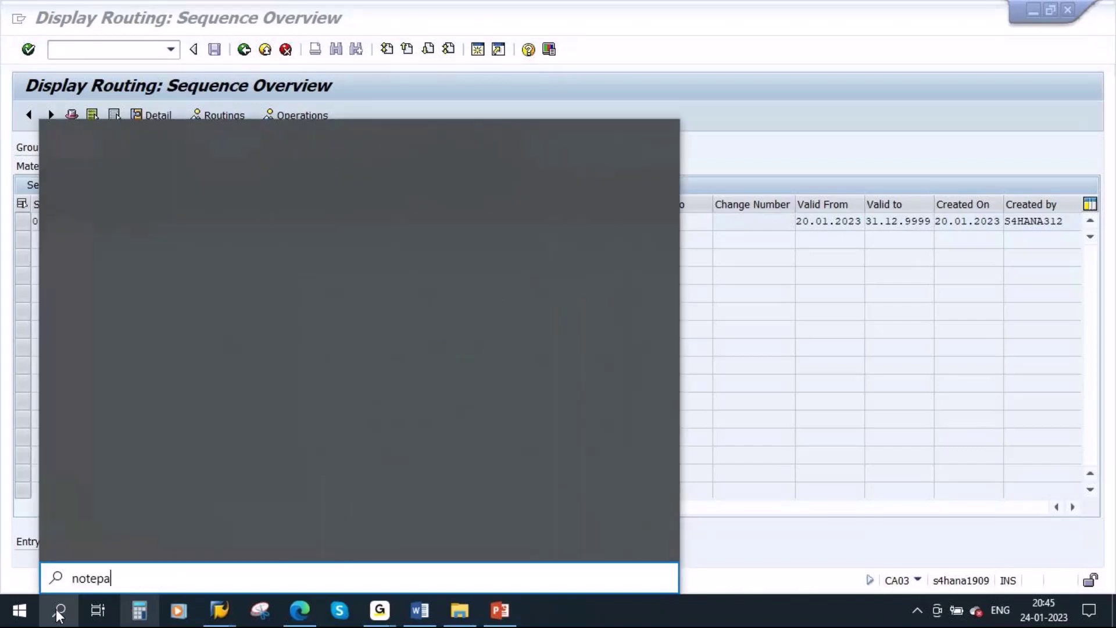
type("d")
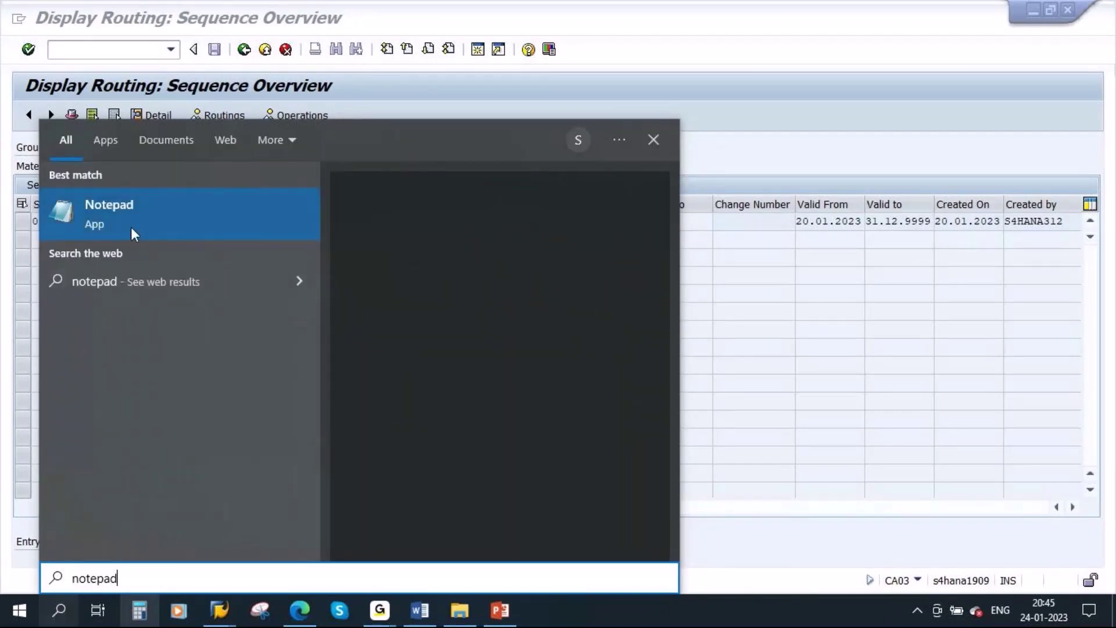
left_click(129, 222)
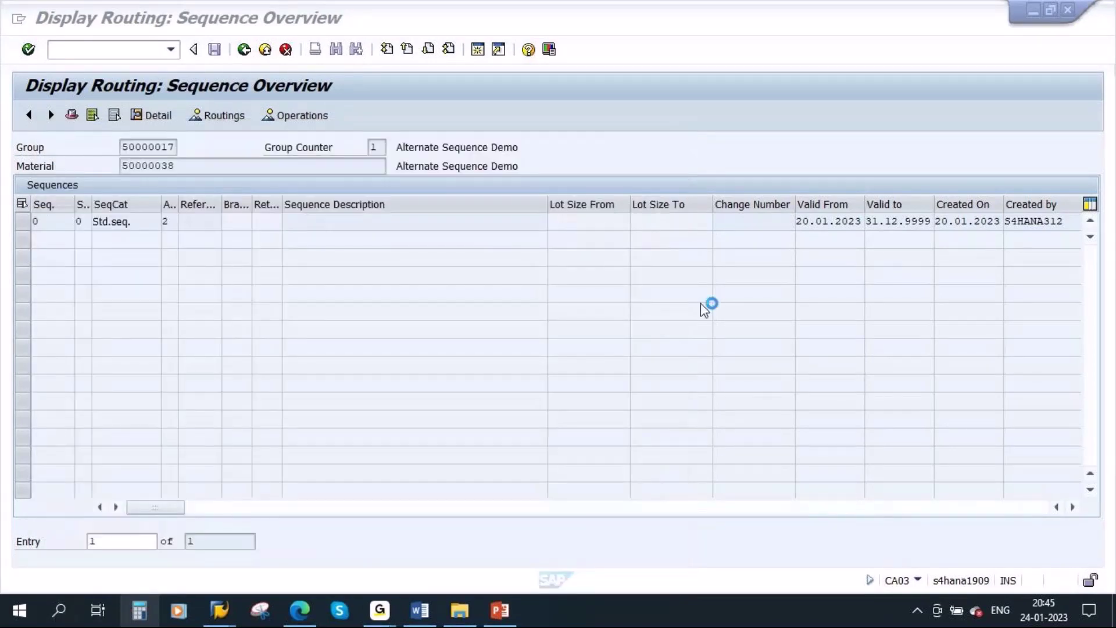
type("Ro")
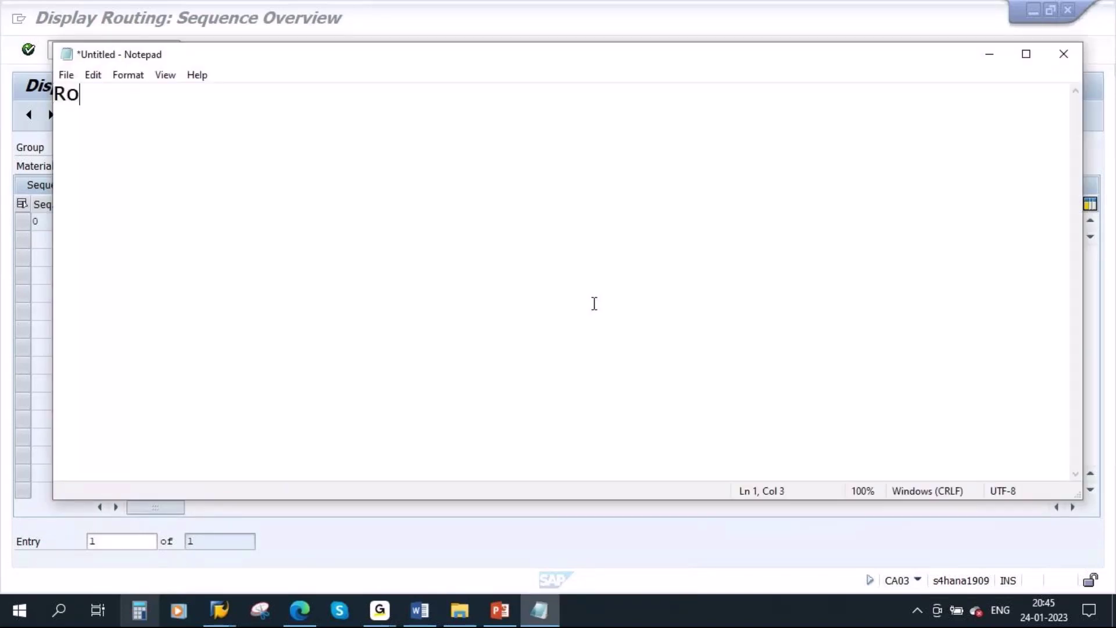
key("BackSpace")
type("outing  -")
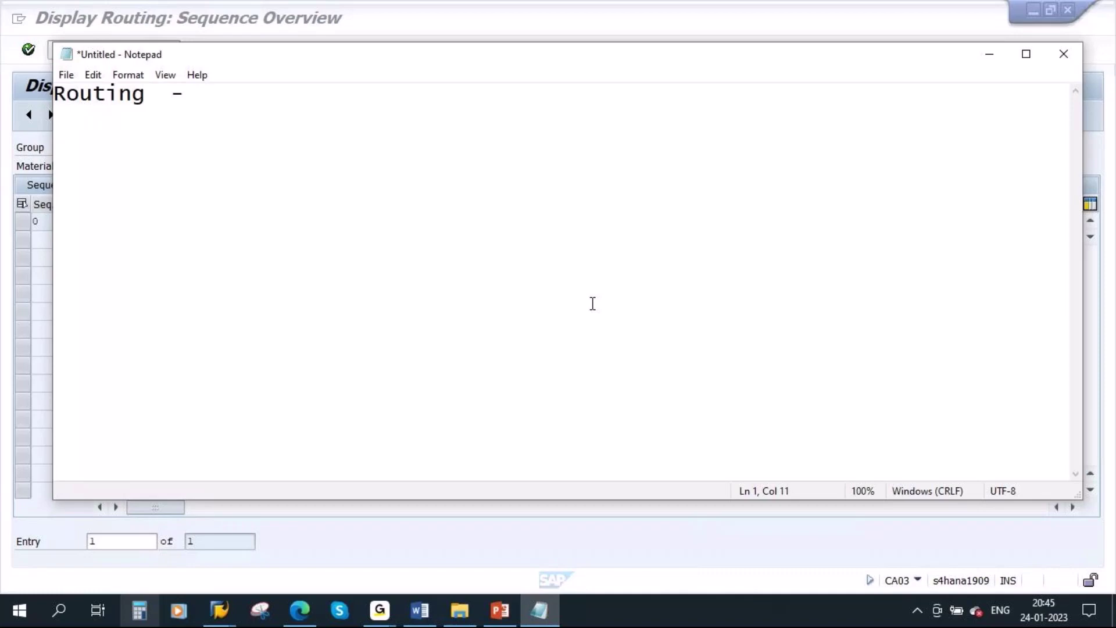
key("BackSpace")
type("=> Standard")
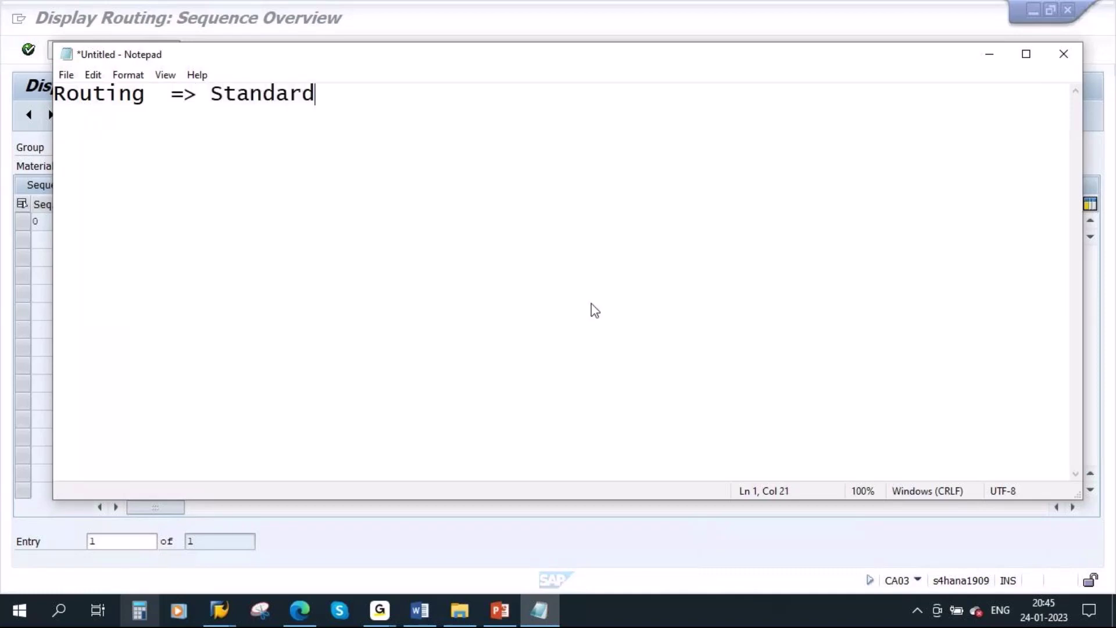
type(" Sequence ")
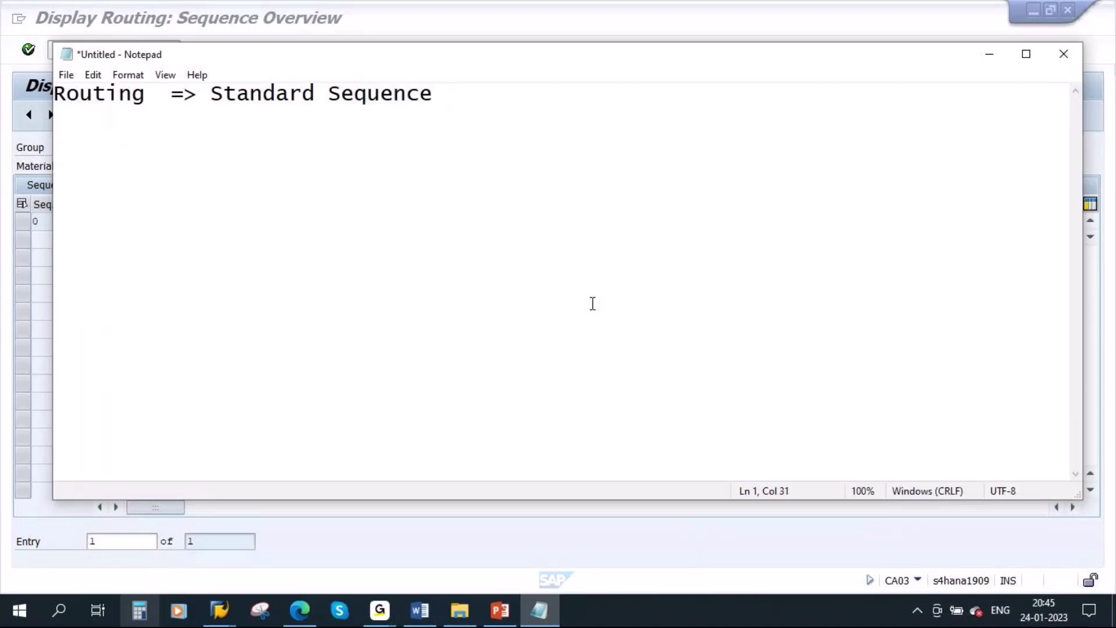
type("(0)")
Add 'Alternate Sequence' and 'Parllel Sequence' lines to the notes, then minimise Notepad.
key("Return")
key("Return")
type("Pa")
key("BackSpace")
key("BackSpace")
type("Alternat")
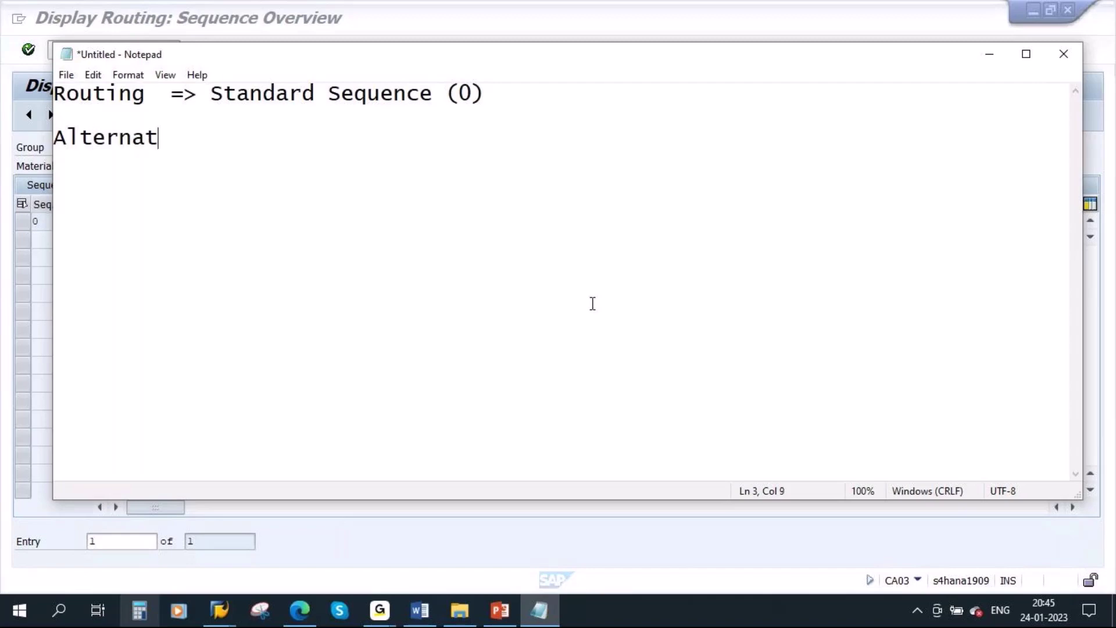
type("e Sequence")
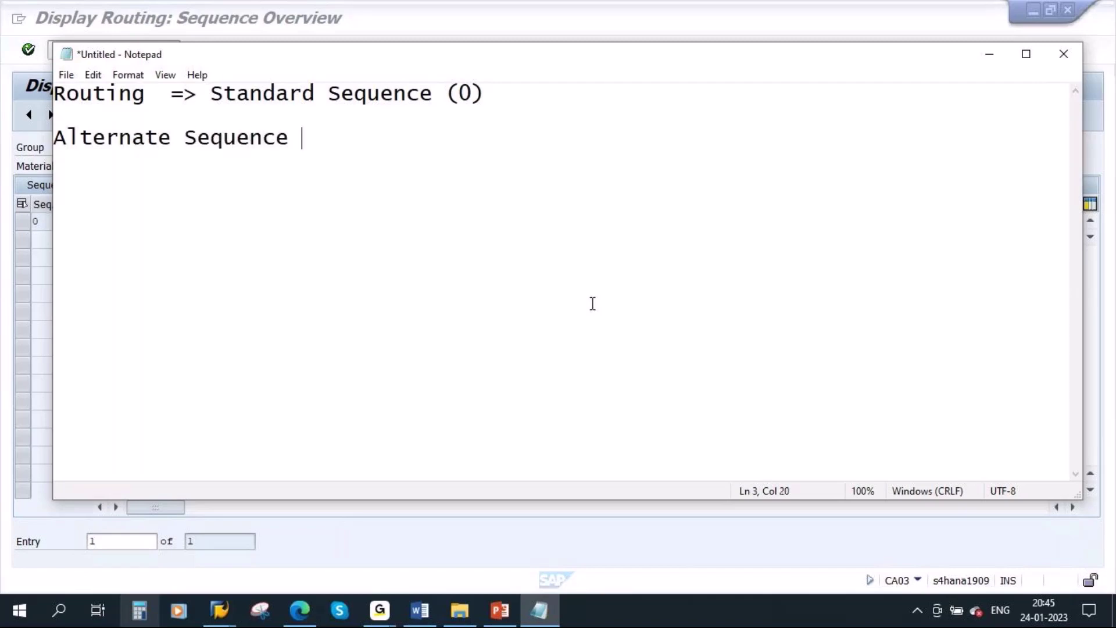
key("Return")
type("Parll")
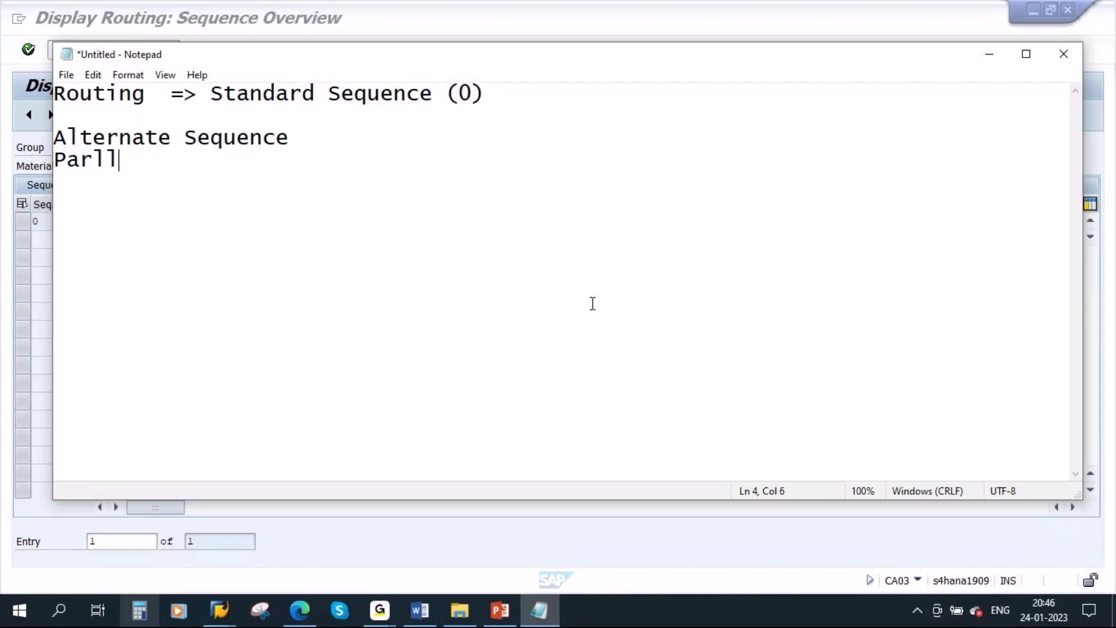
type("el Sequence")
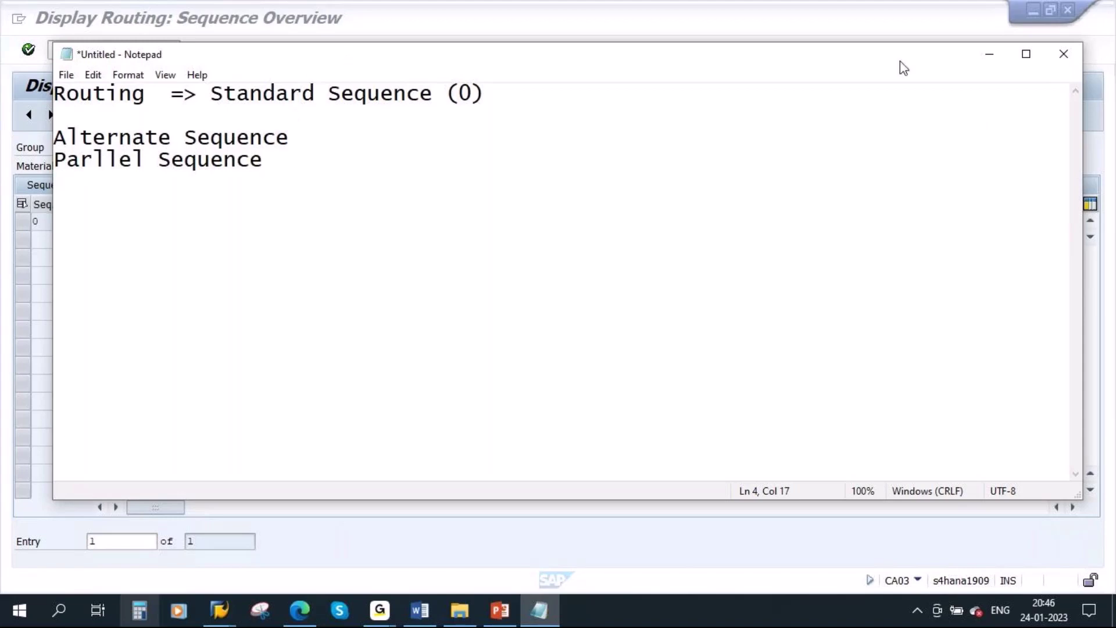
left_click(988, 55)
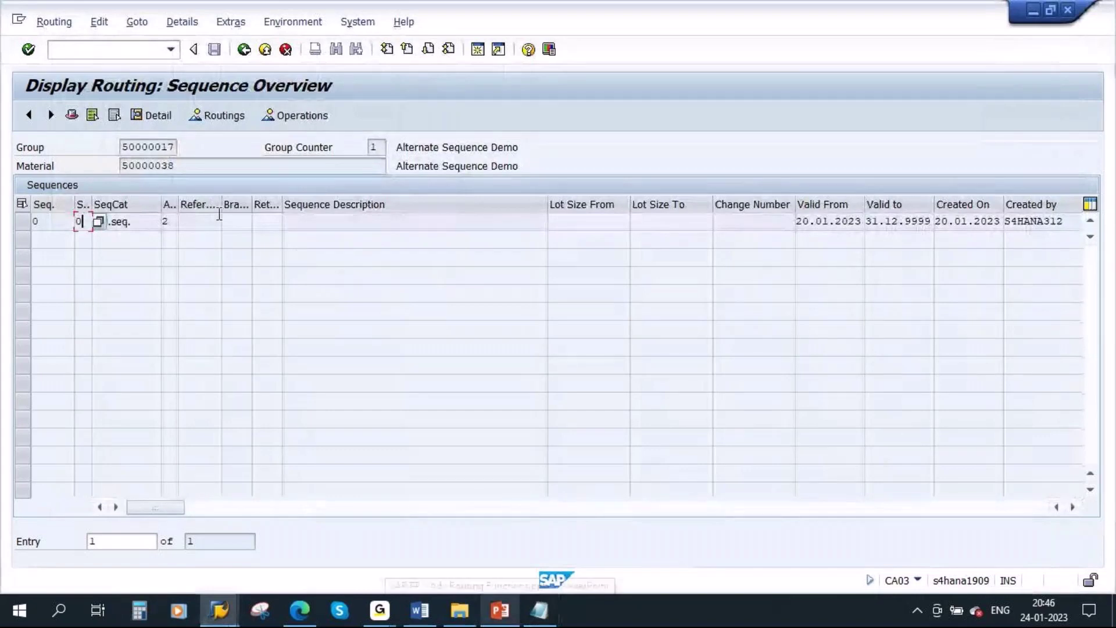
Return to the routing's five-operation overview, point out operation 0010, and bring the Notepad notes forward.
left_click(295, 116)
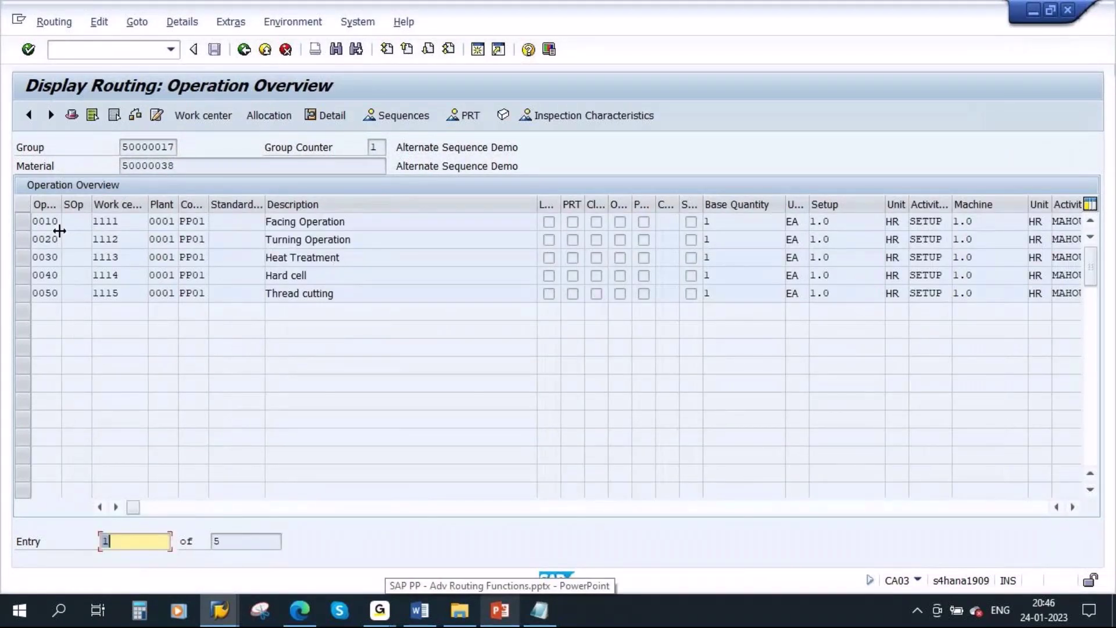
left_click(47, 223)
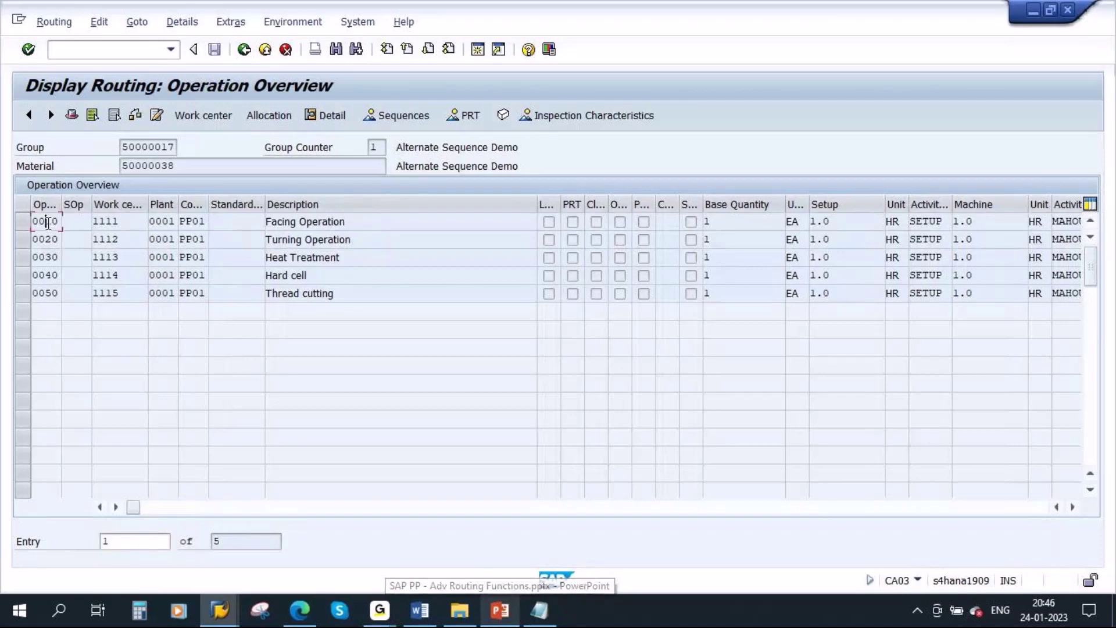
left_click(530, 606)
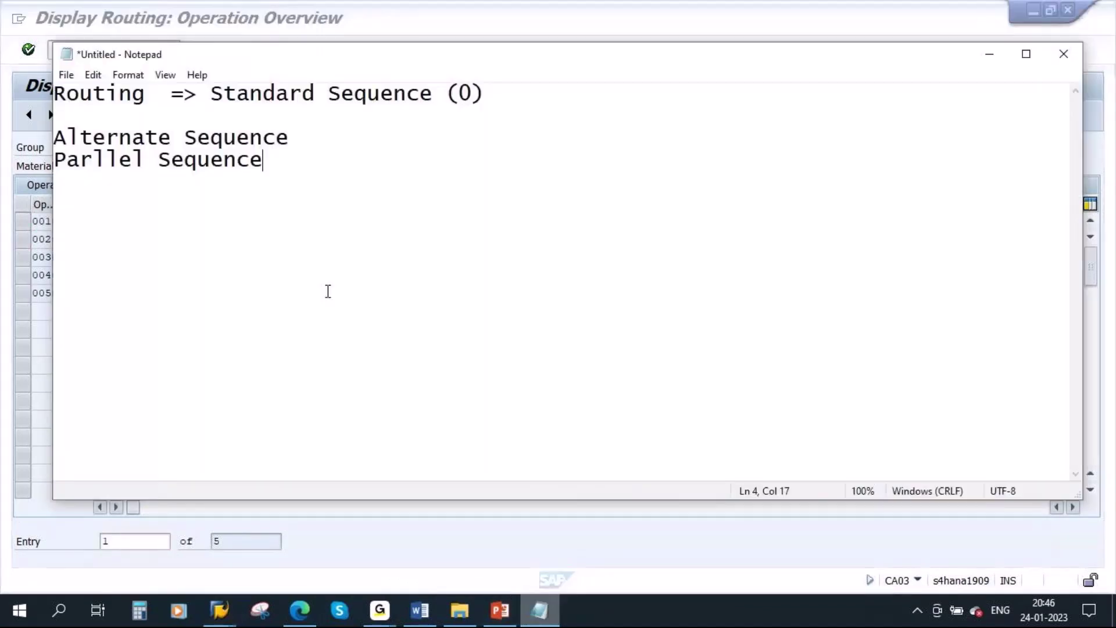
Add the line 'Standard Sequence : 10->20->30->40->50' to the notes.
left_click_drag(209, 96, 436, 96)
key("ctrl+c")
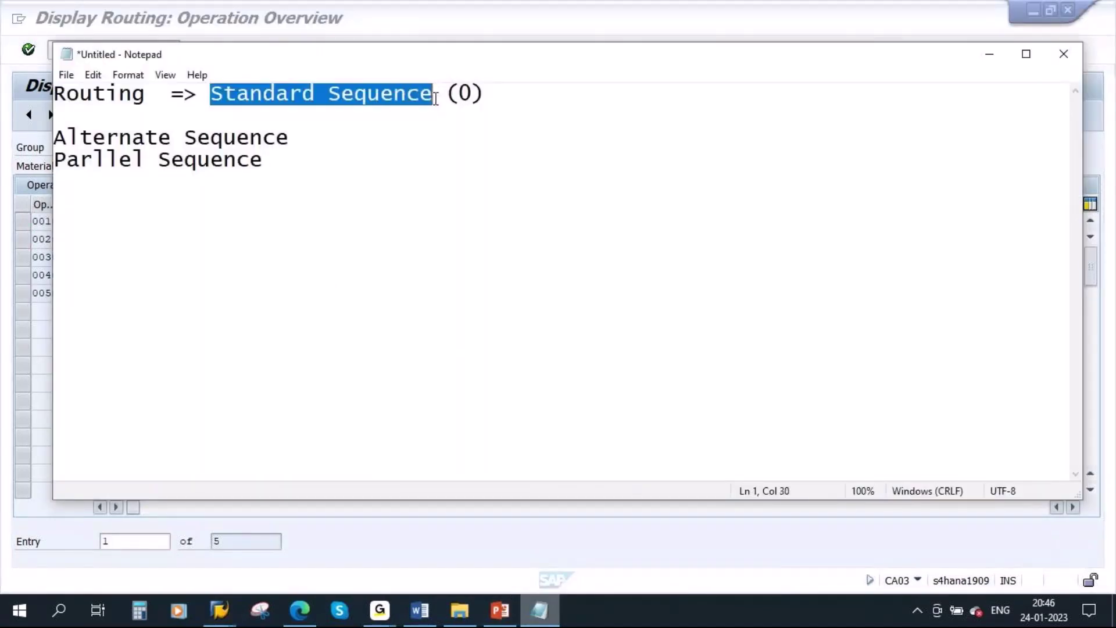
left_click(289, 184)
key("Return")
key("Return")
key("Return")
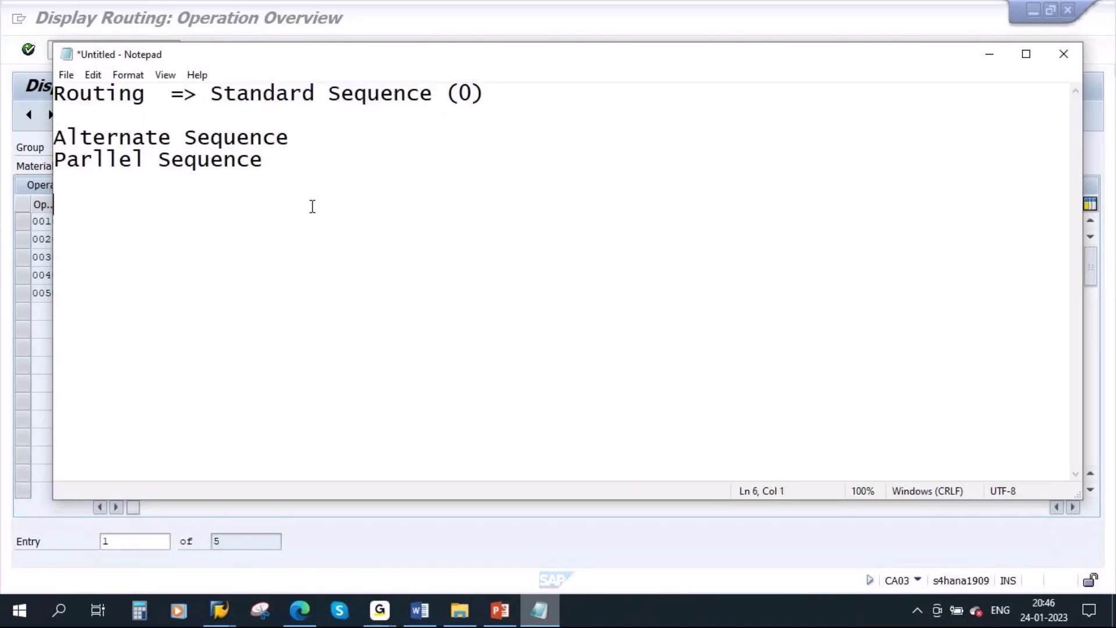
key("ctrl+v")
type(":")
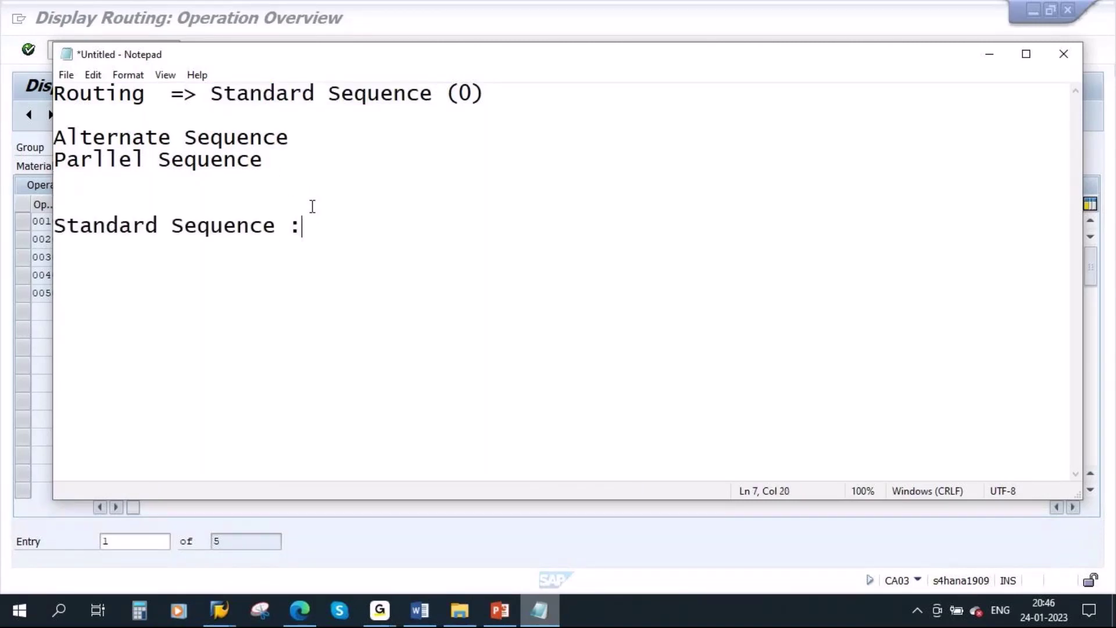
type(" 10->20")
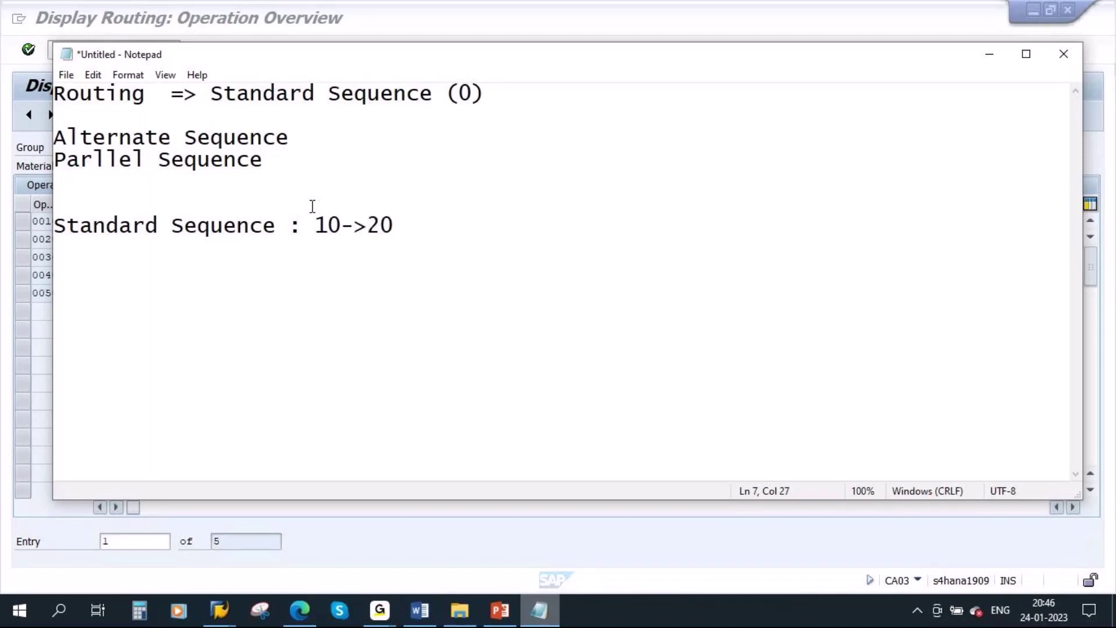
type("->30->4")
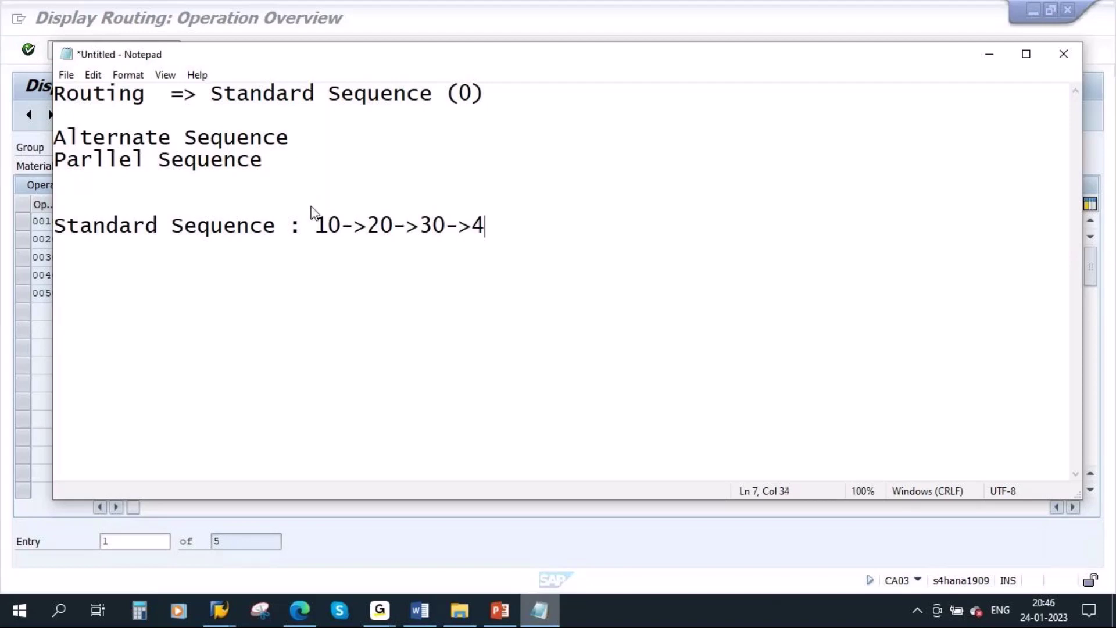
type("0->50")
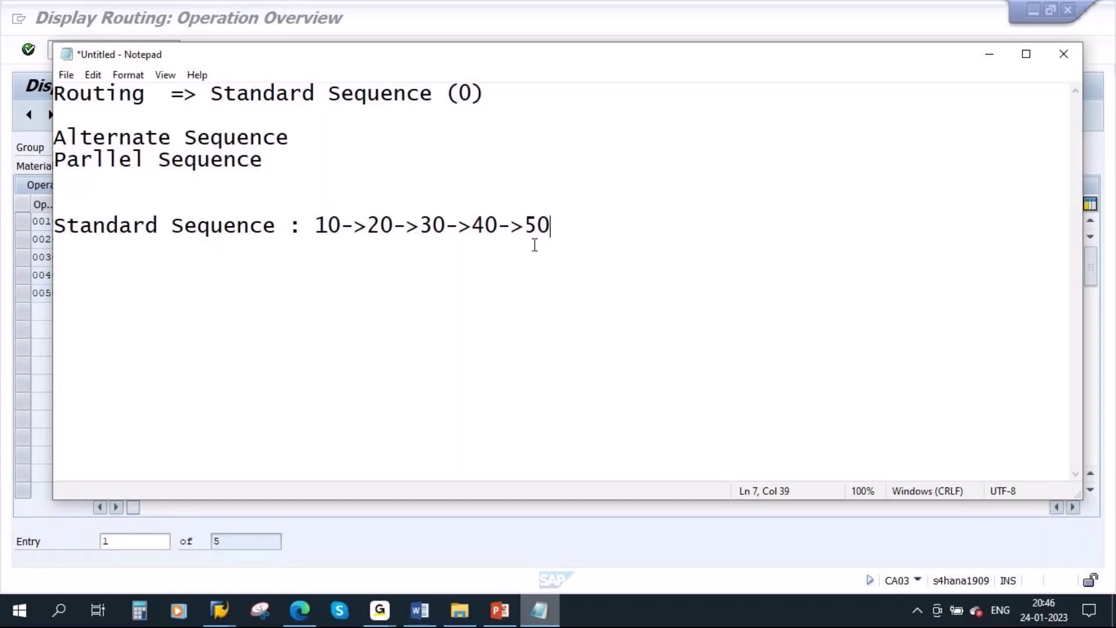
left_click(421, 225)
key("shift+Right")
key("shift+Right")
key("shift+Right")
key("shift+Right")
key("shift+Right")
key("shift+Right")
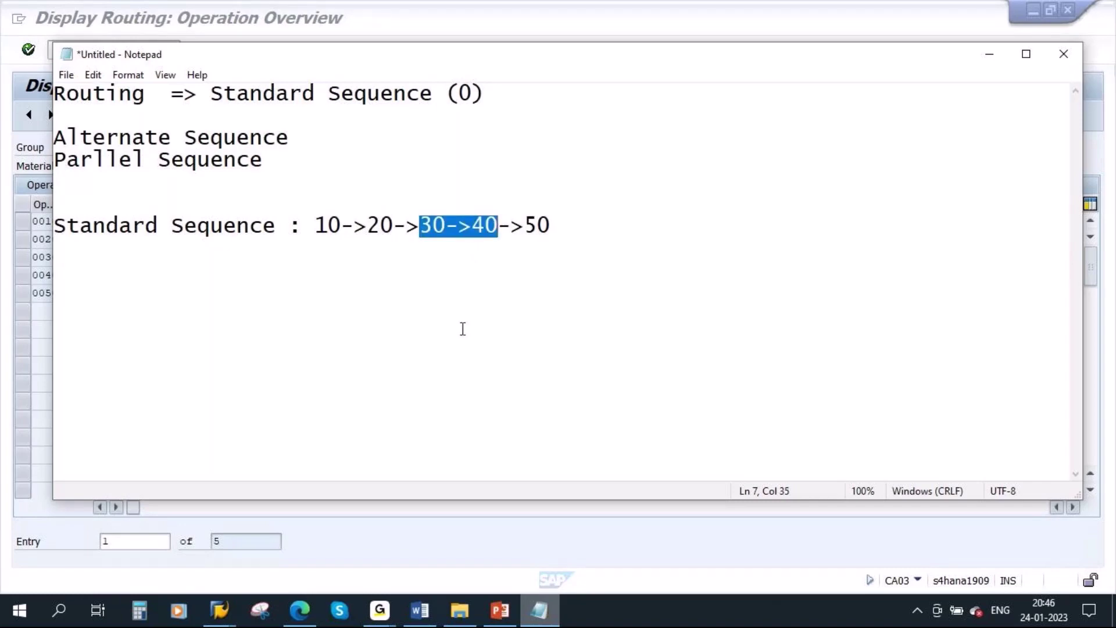
left_click(457, 270)
Add an 'Alternate Sequence:' line using the copied chain, replacing 30->40 with 35.
left_click_drag(299, 143, 55, 133)
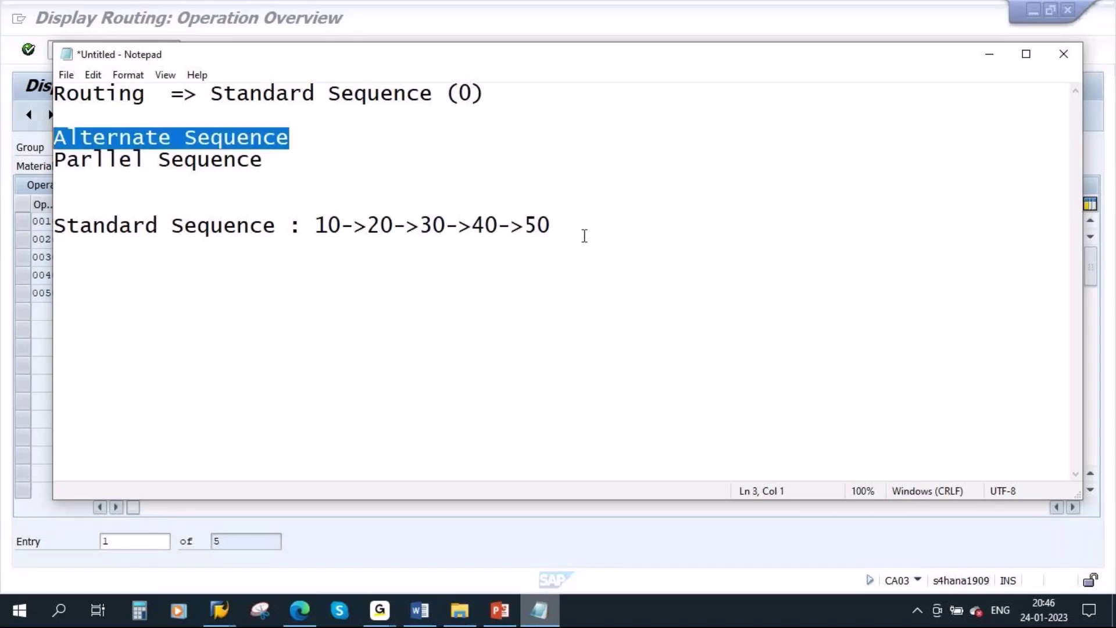
key("ctrl+c")
left_click(563, 226)
key("Return")
key("Return")
key("ctrl+v")
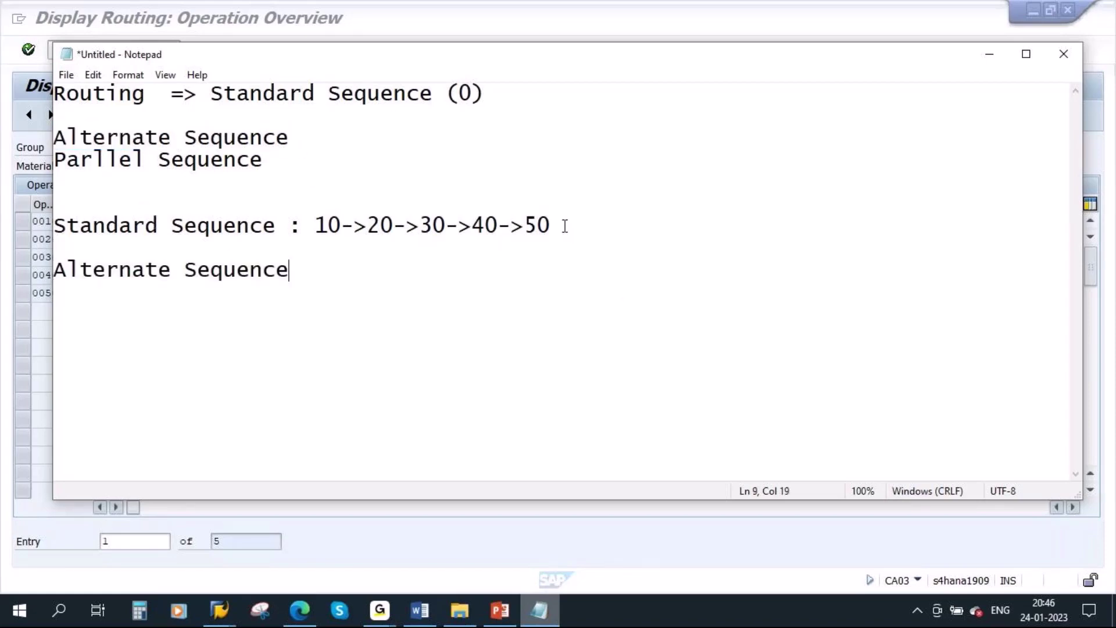
type(":")
left_click_drag(320, 225, 570, 226)
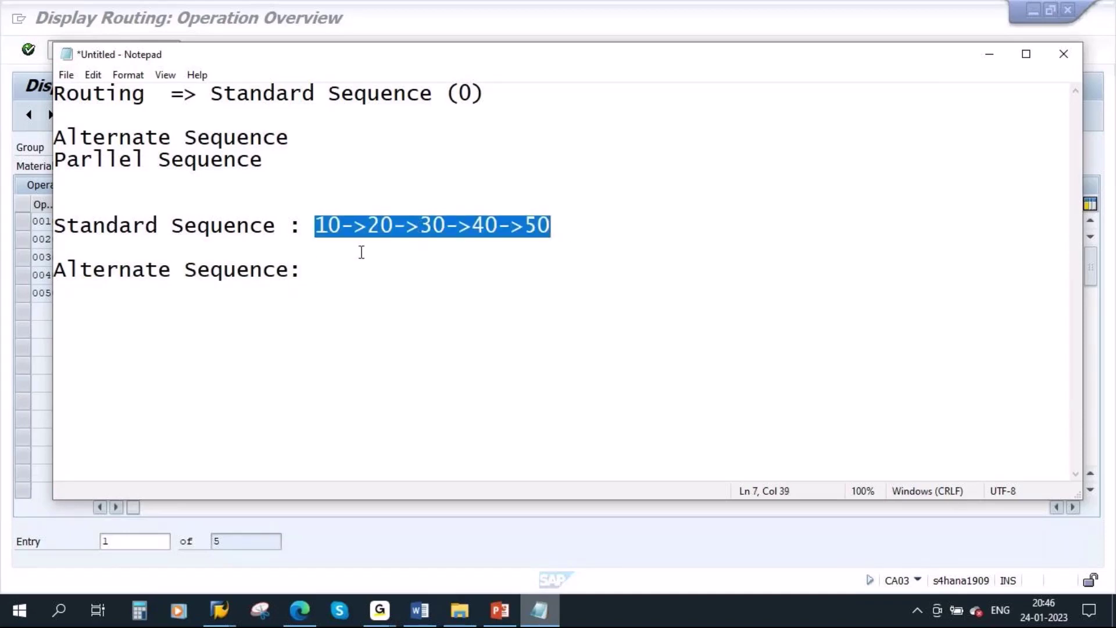
key("ctrl+c")
left_click(328, 268)
key("ctrl+v")
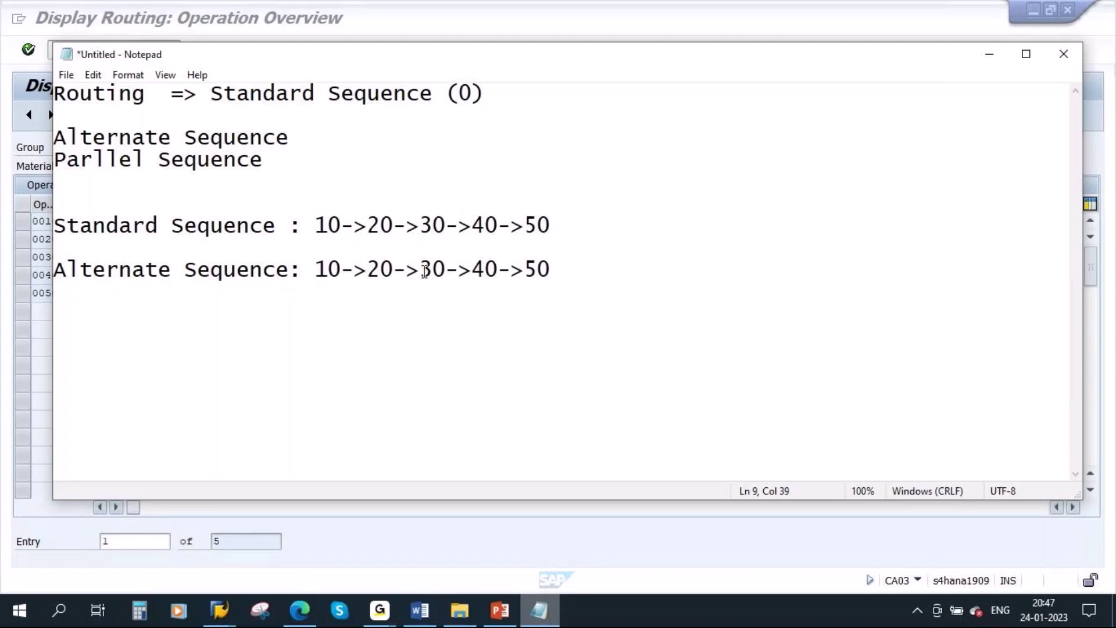
left_click_drag(420, 270, 497, 270)
key("BackSpace")
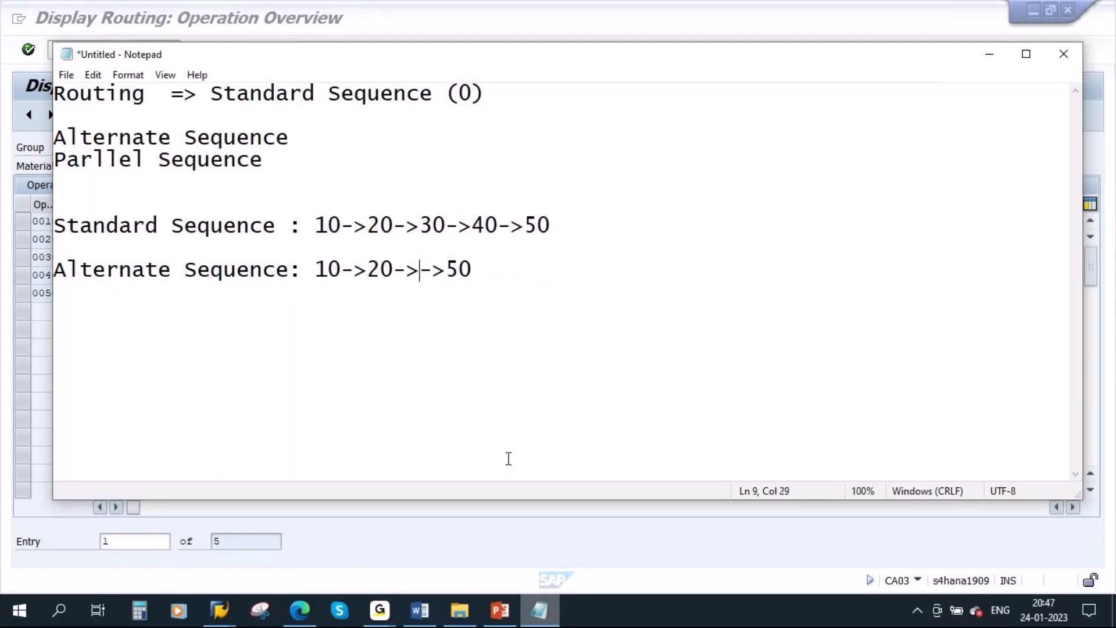
type("35")
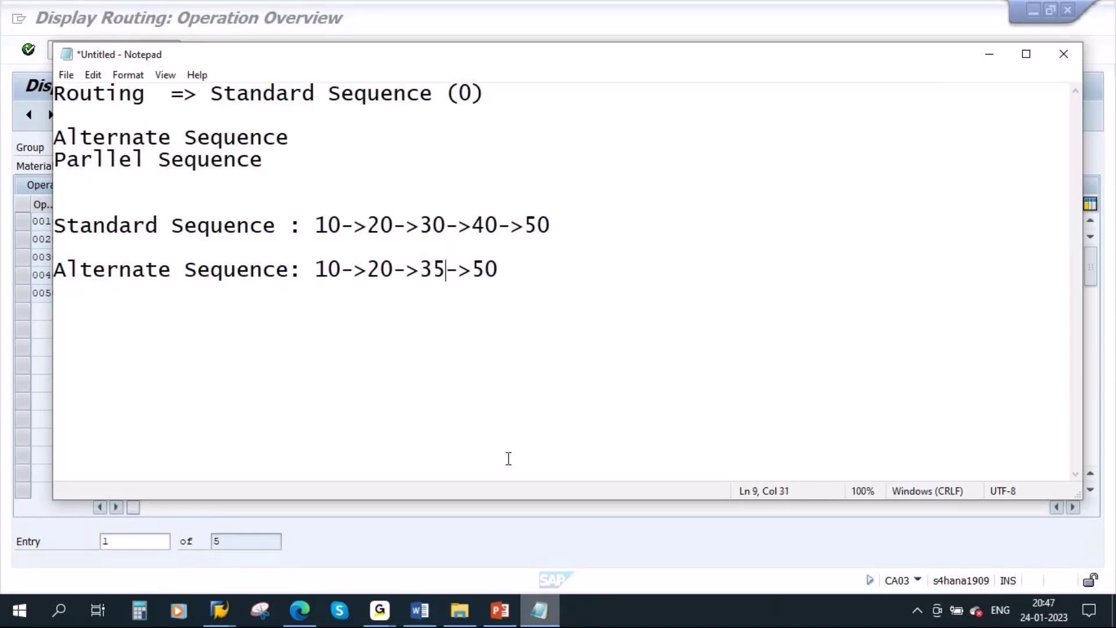
Compare the alternate chain 10->20->35->50 against the standard chain, then minimise Notepad.
left_click_drag(420, 270, 447, 271)
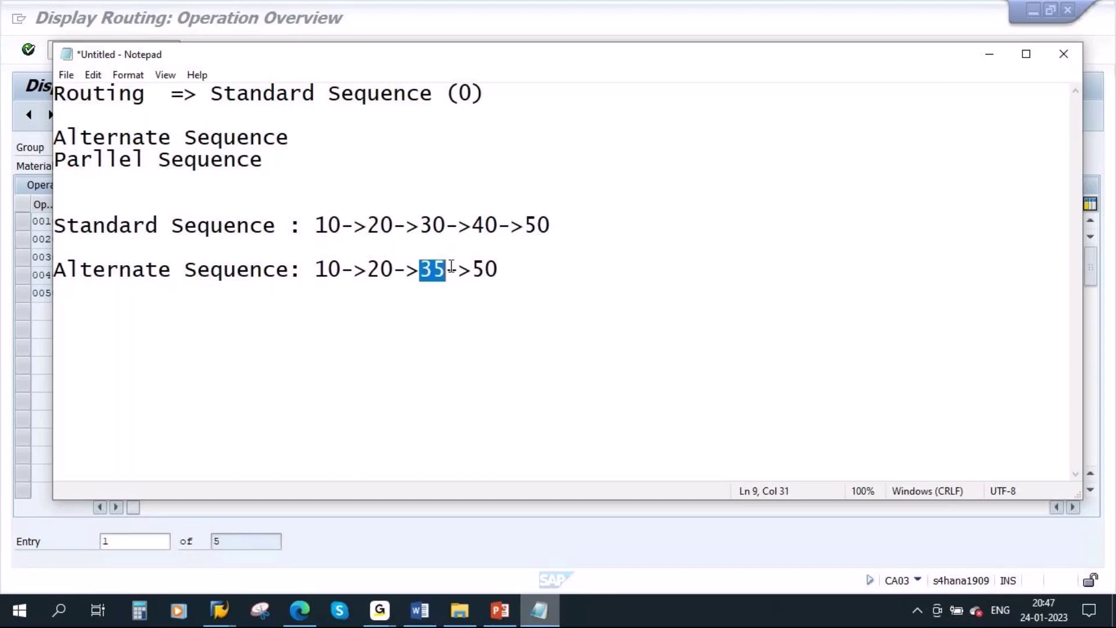
left_click_drag(316, 226, 558, 224)
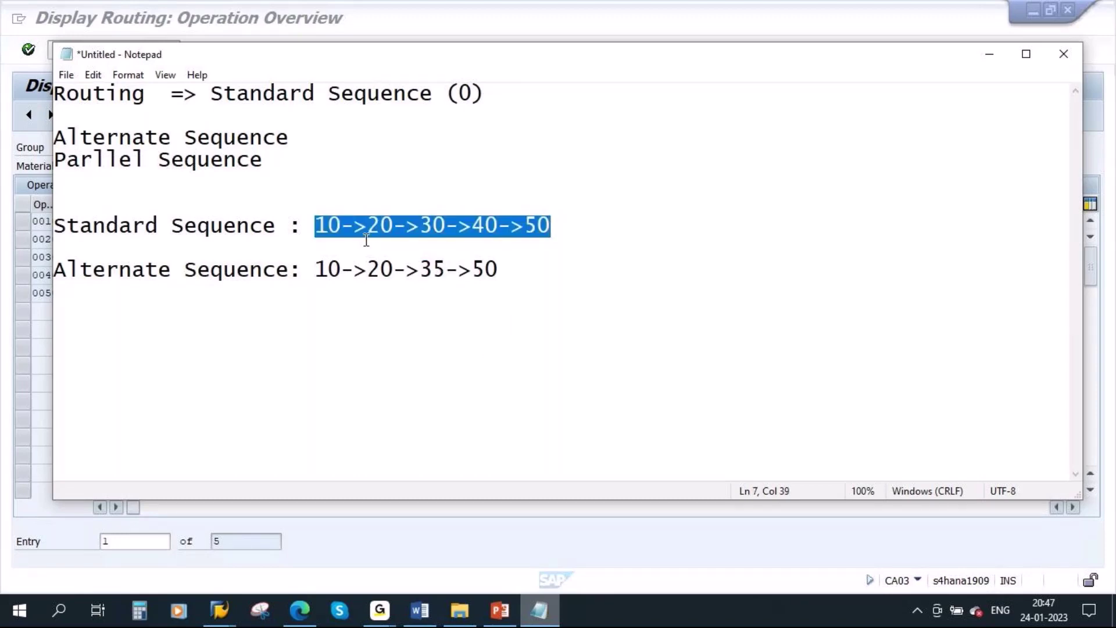
left_click(329, 227)
left_click(432, 227)
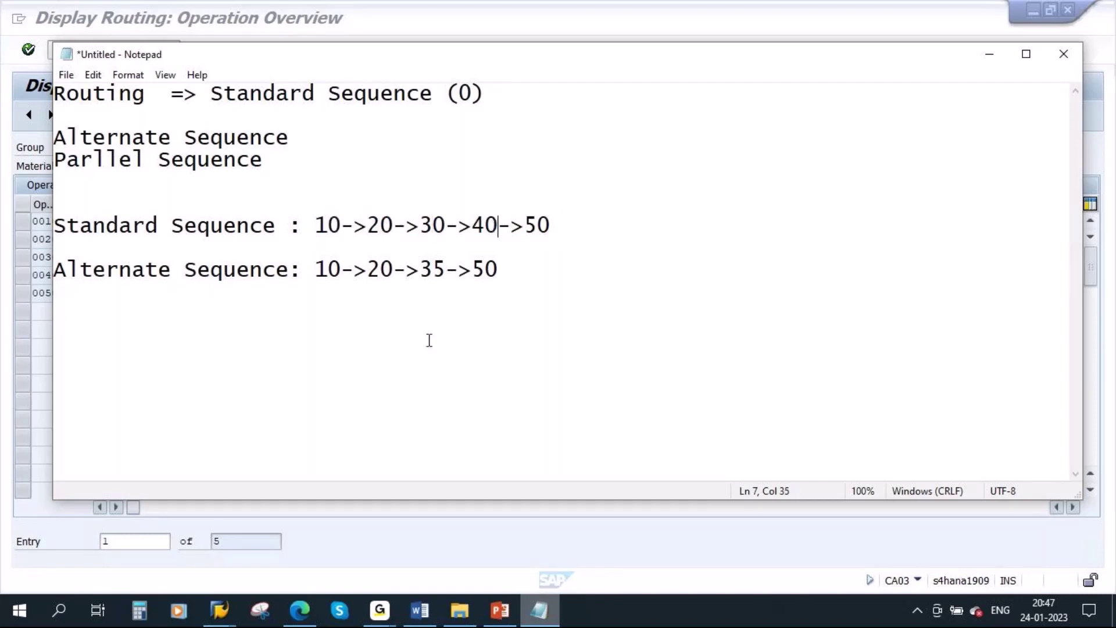
left_click_drag(316, 268, 466, 394)
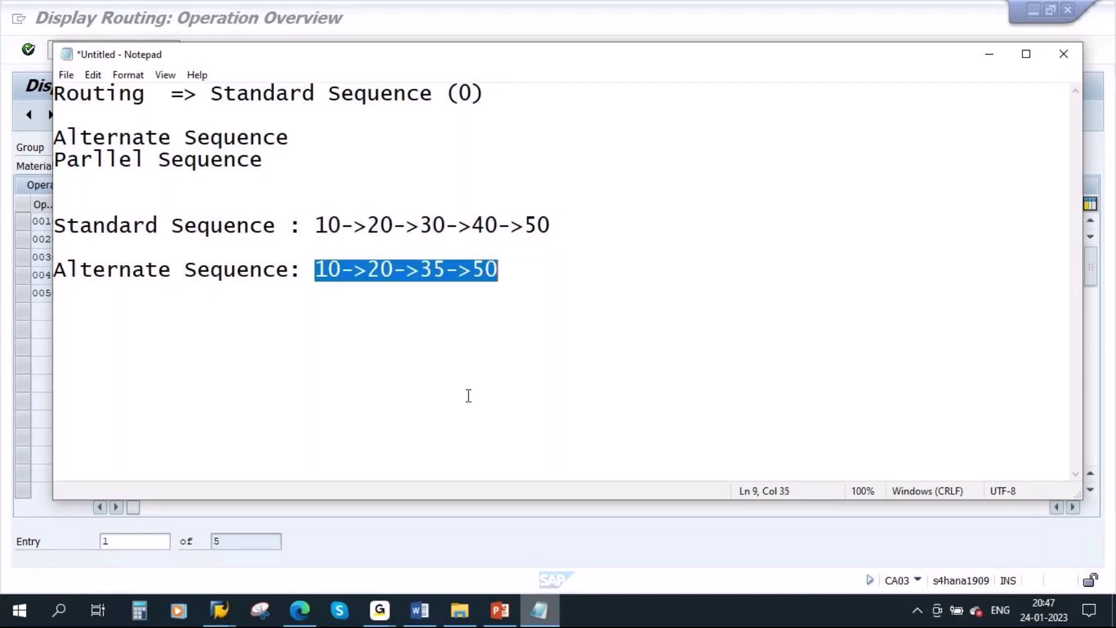
left_click(507, 265)
left_click_drag(512, 267, 54, 269)
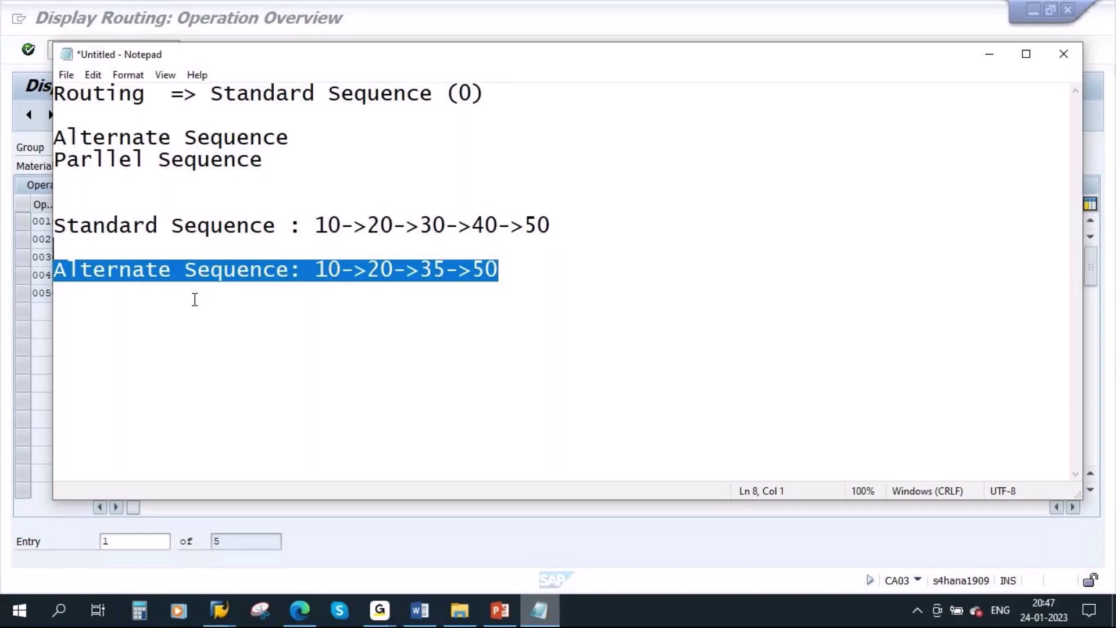
left_click(194, 298)
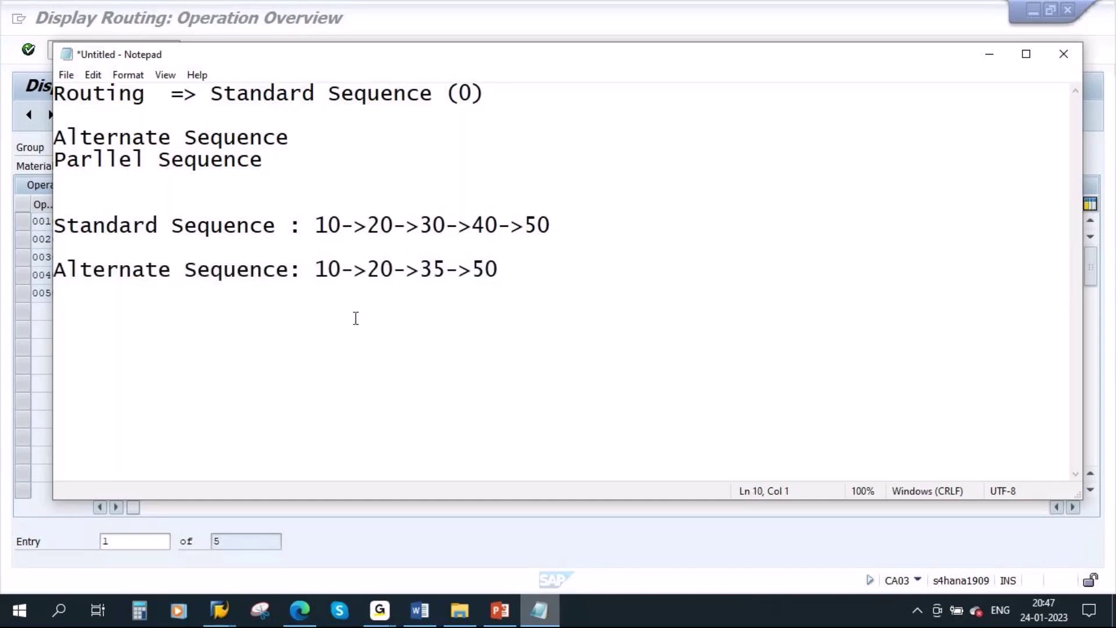
left_click(989, 54)
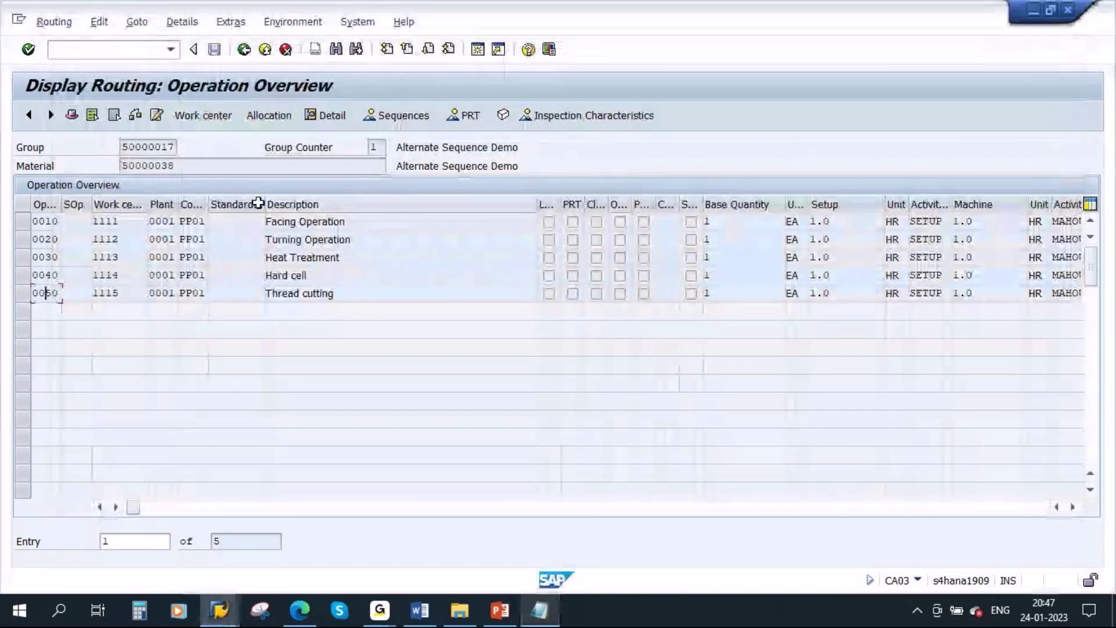
Switch routing 50000017 into change mode and show its sequences, where only sequence 0 exists.
left_click(244, 50)
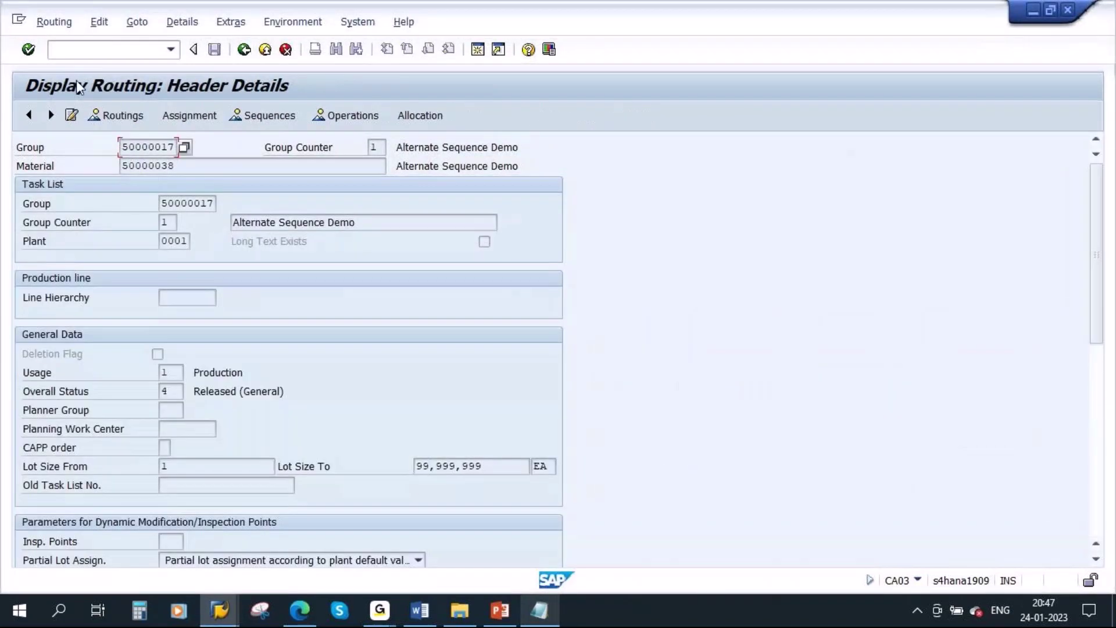
left_click(54, 22)
left_click(68, 86)
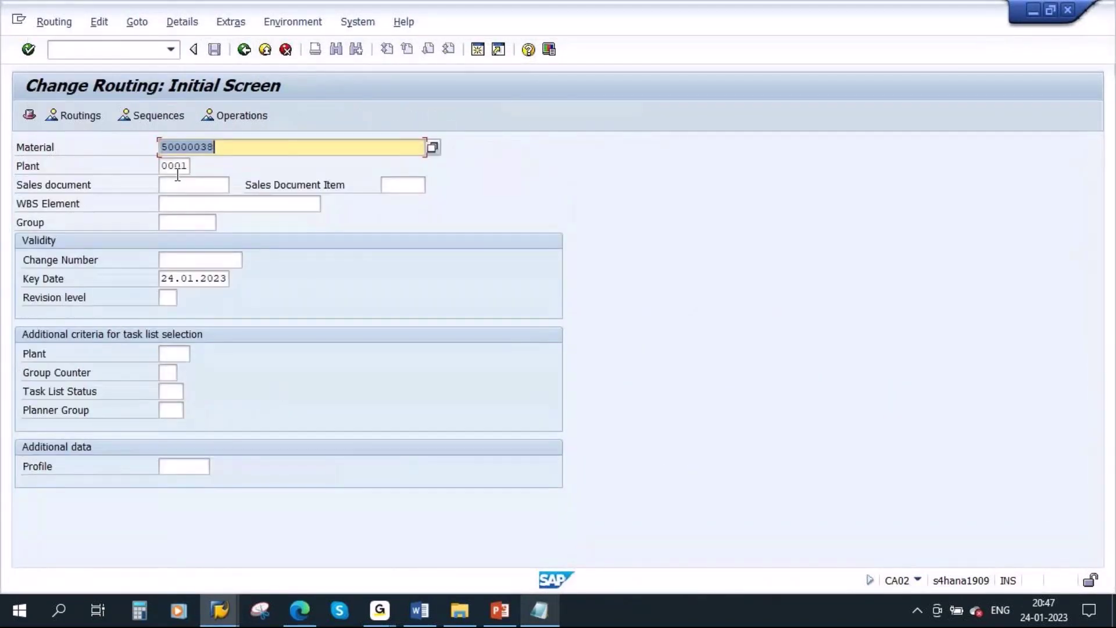
key("Return")
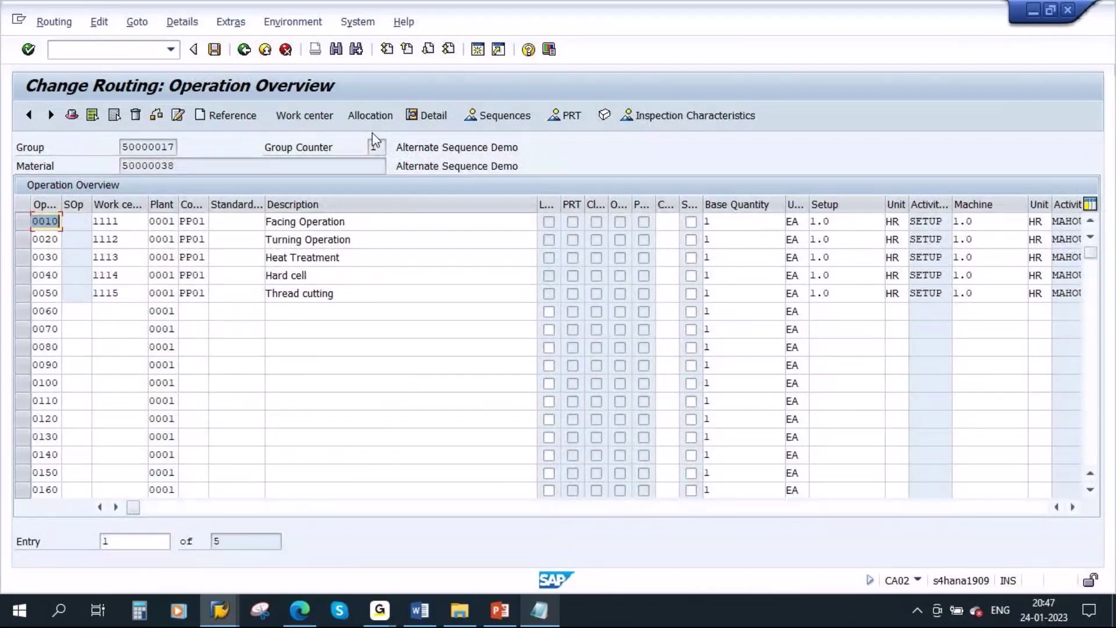
left_click(507, 119)
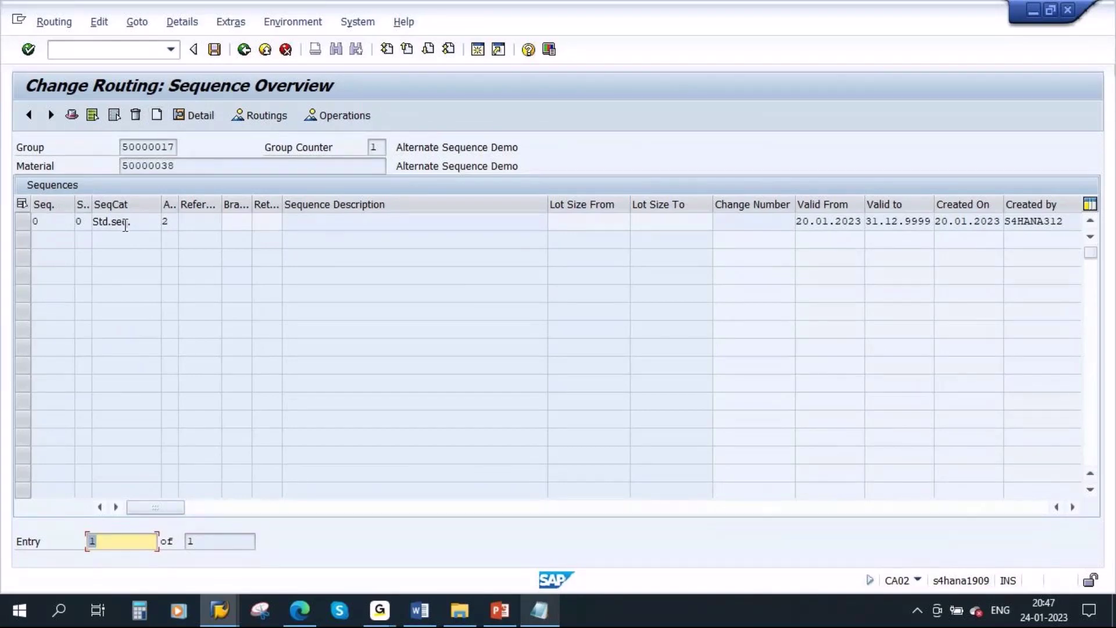
Add a new sequence to the routing with the Alternative Sequence category.
double_click(107, 223)
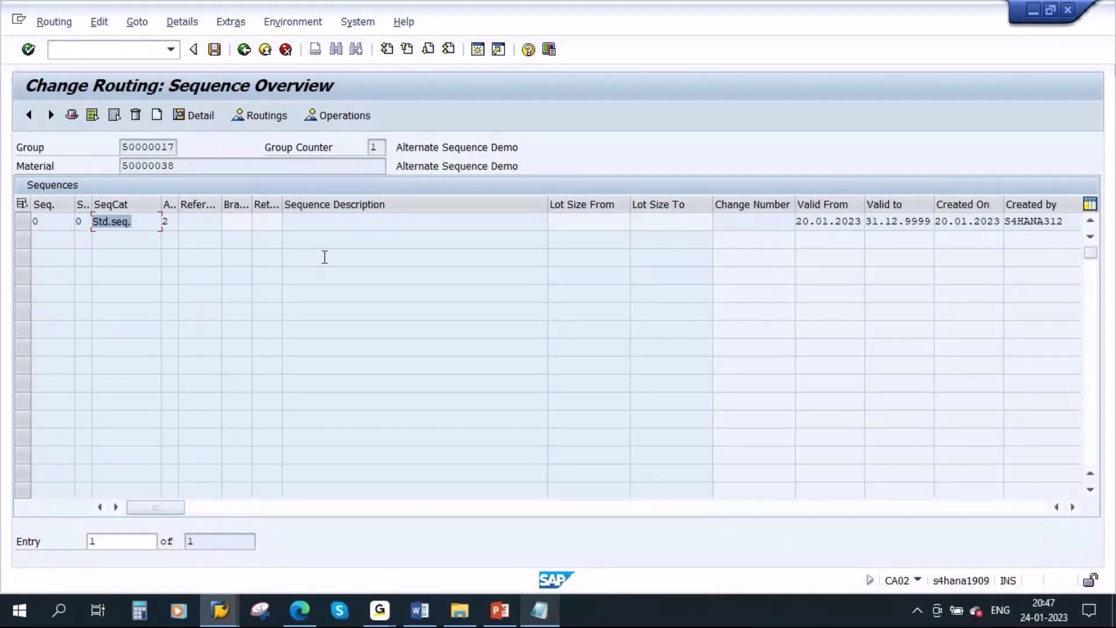
left_click(157, 117)
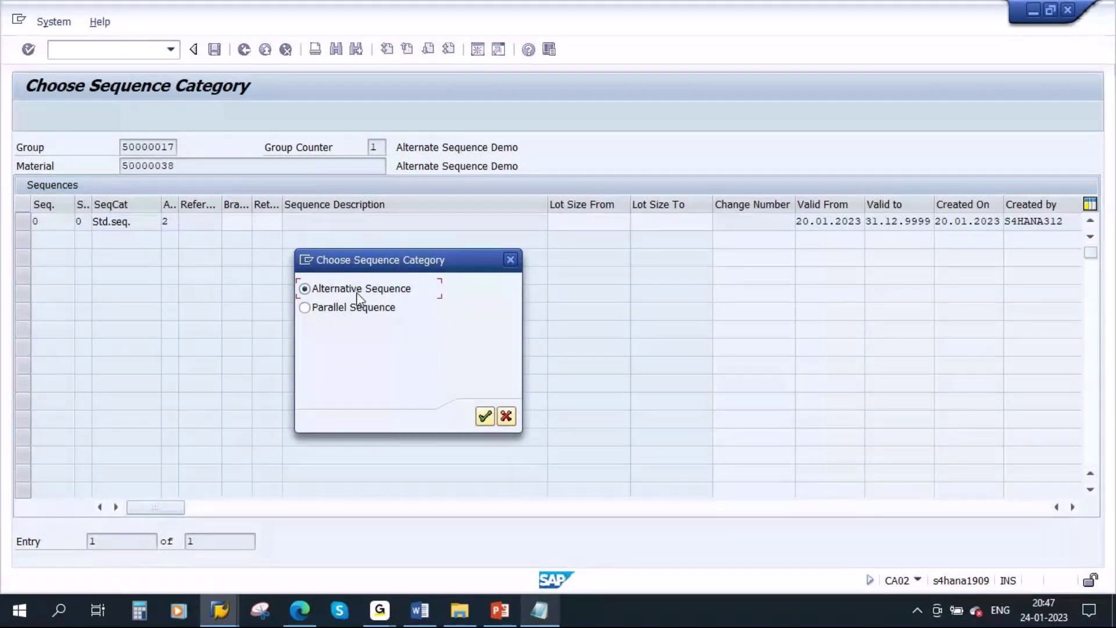
left_click(485, 417)
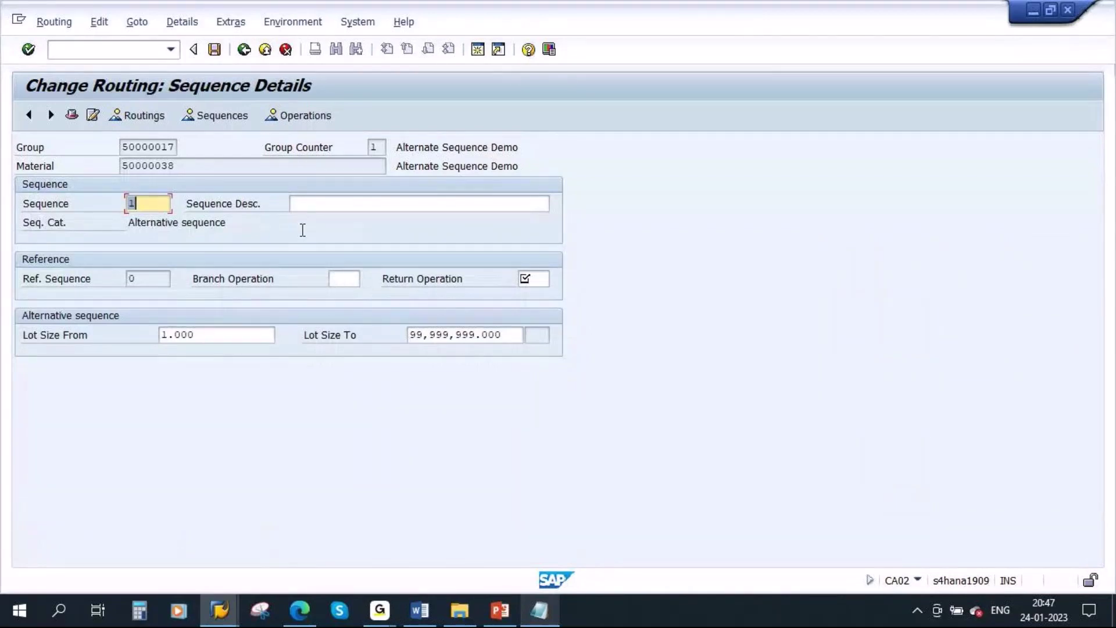
Describe alternative sequence 1 as 'Entrie heating process' and bring up the Notepad sequence notes.
left_click(320, 199)
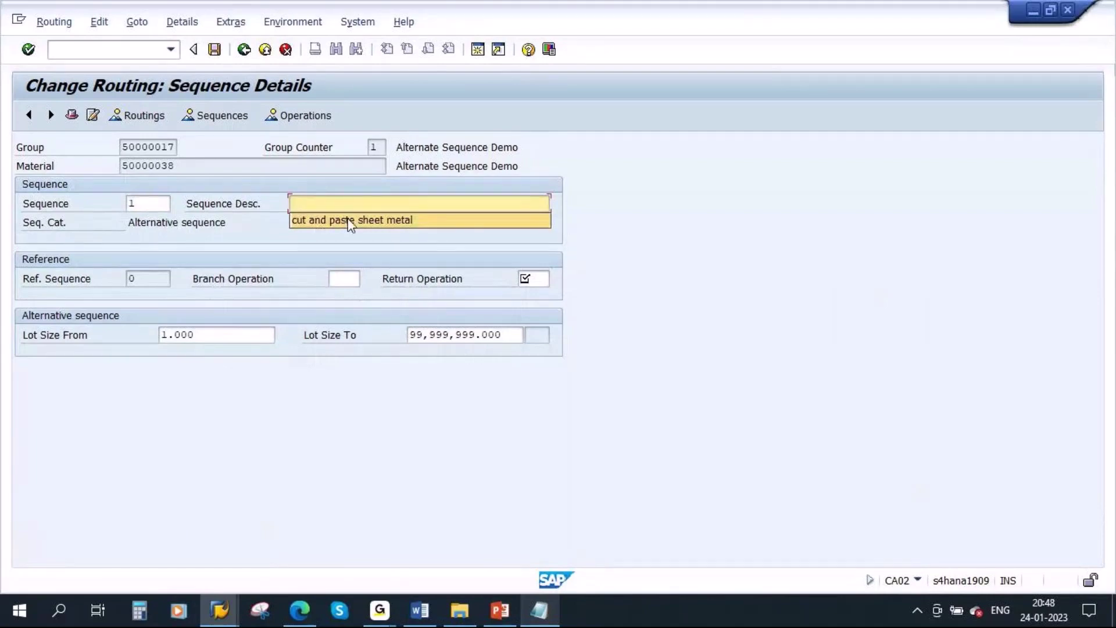
left_click(328, 207)
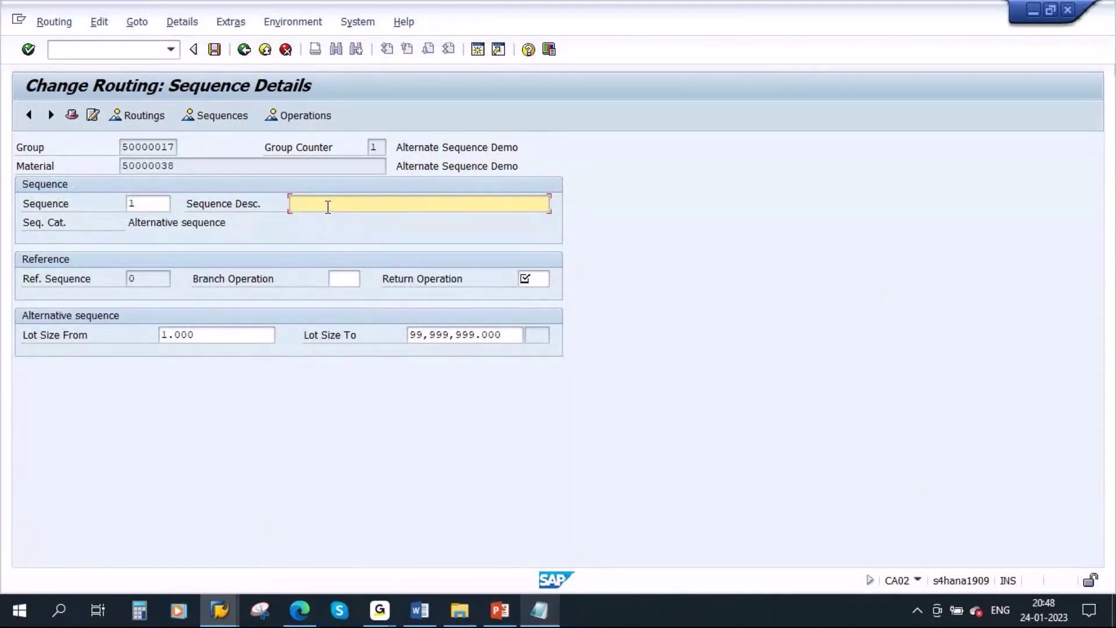
type("Entrie heating process")
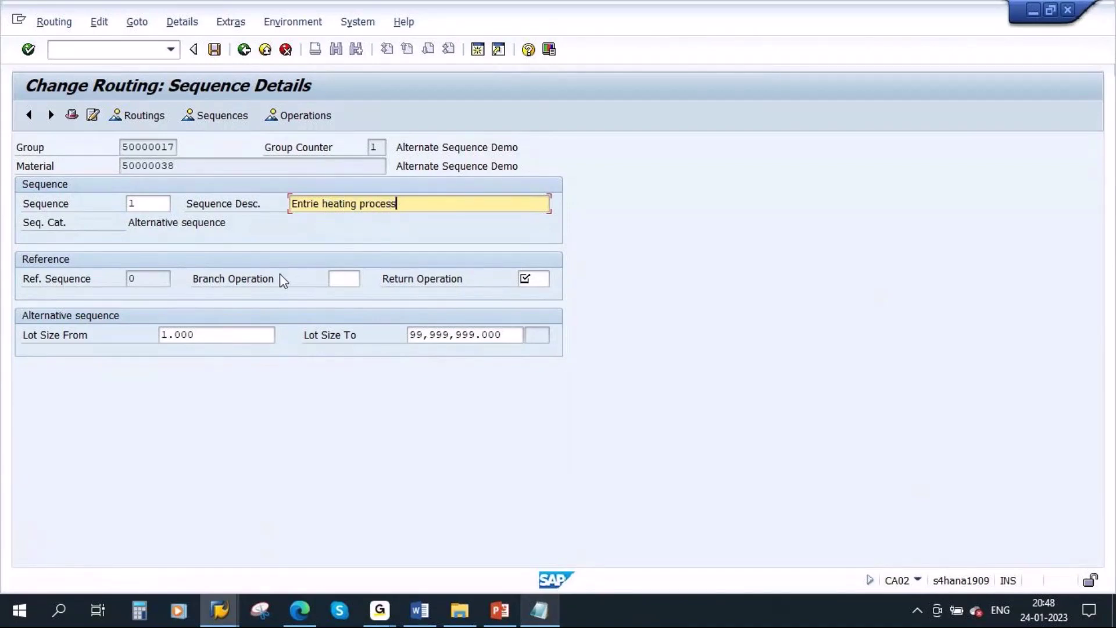
left_click(342, 280)
left_click(534, 279)
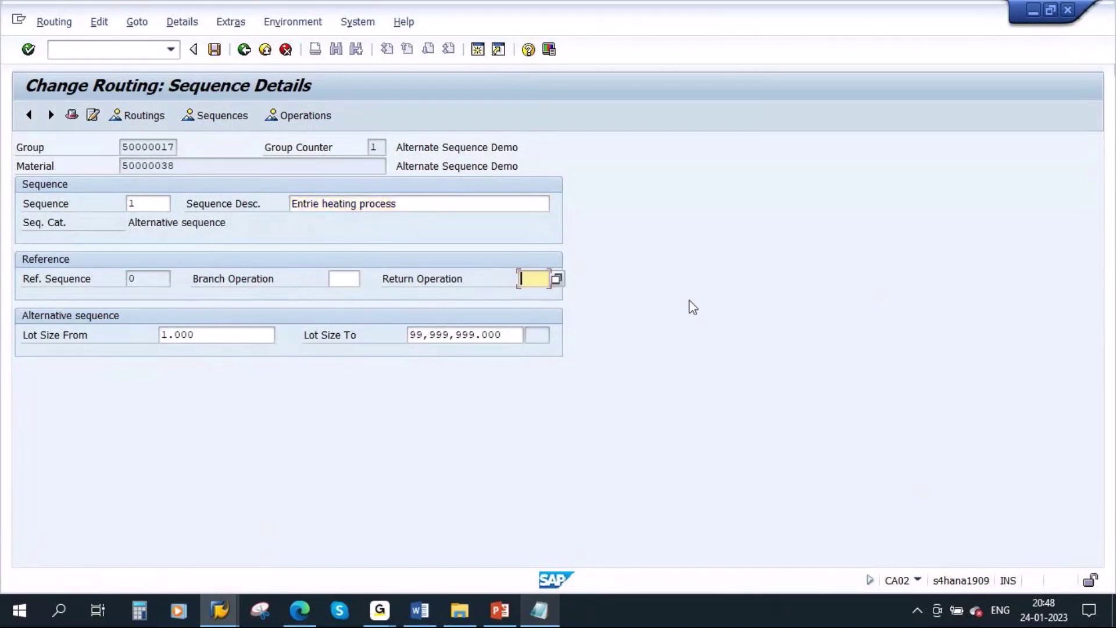
left_click(539, 611)
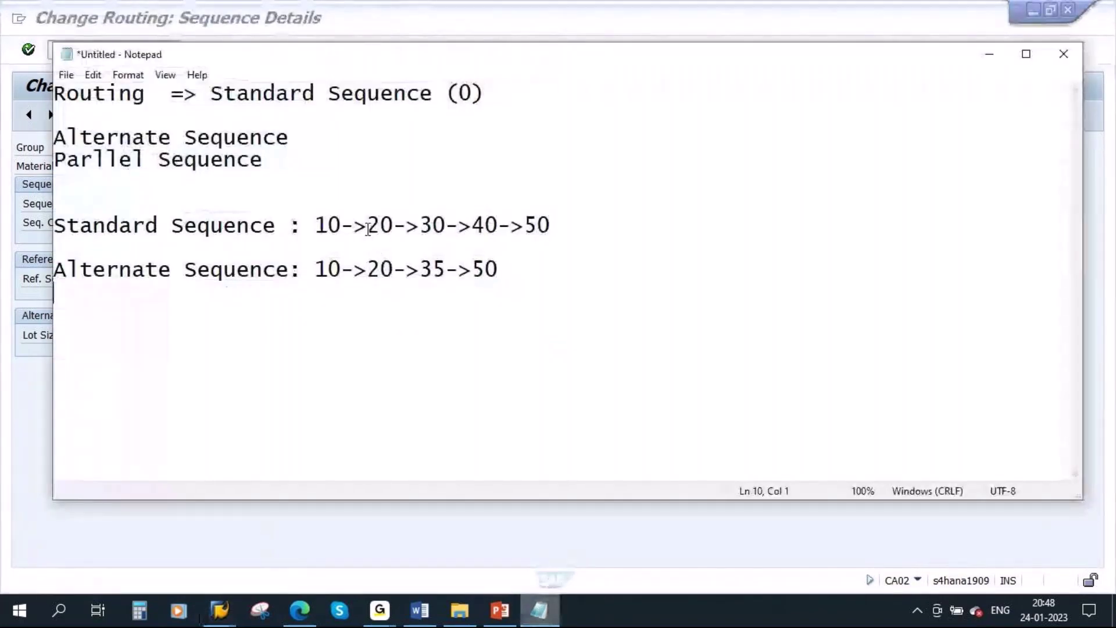
Enter branch operation 20 for alternative sequence 1, checking it against the notes.
left_click(368, 226)
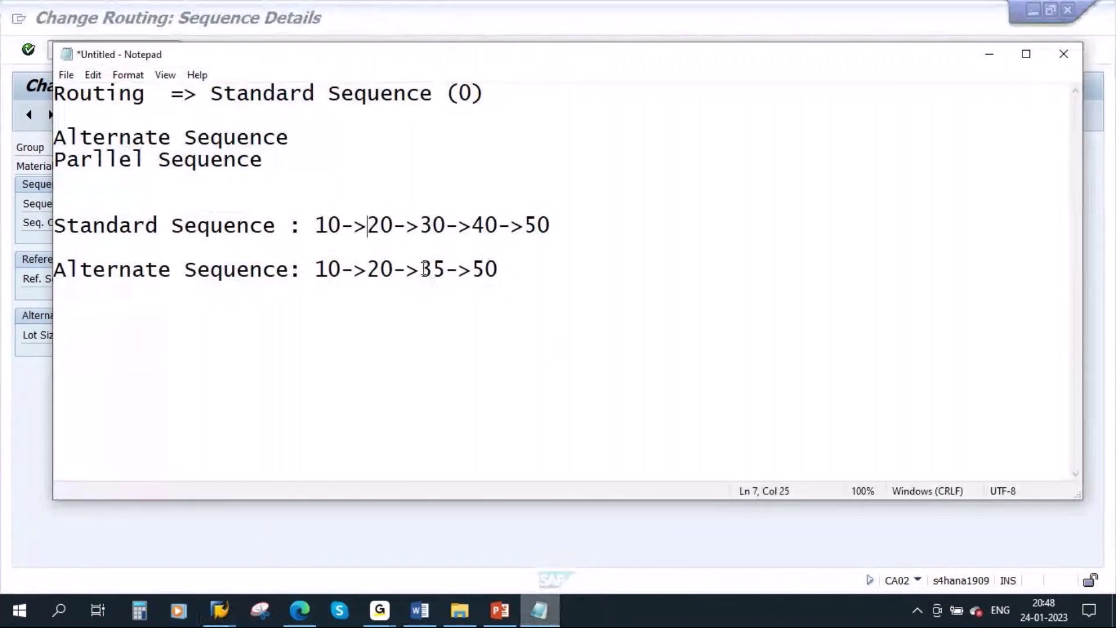
left_click_drag(425, 268, 446, 270)
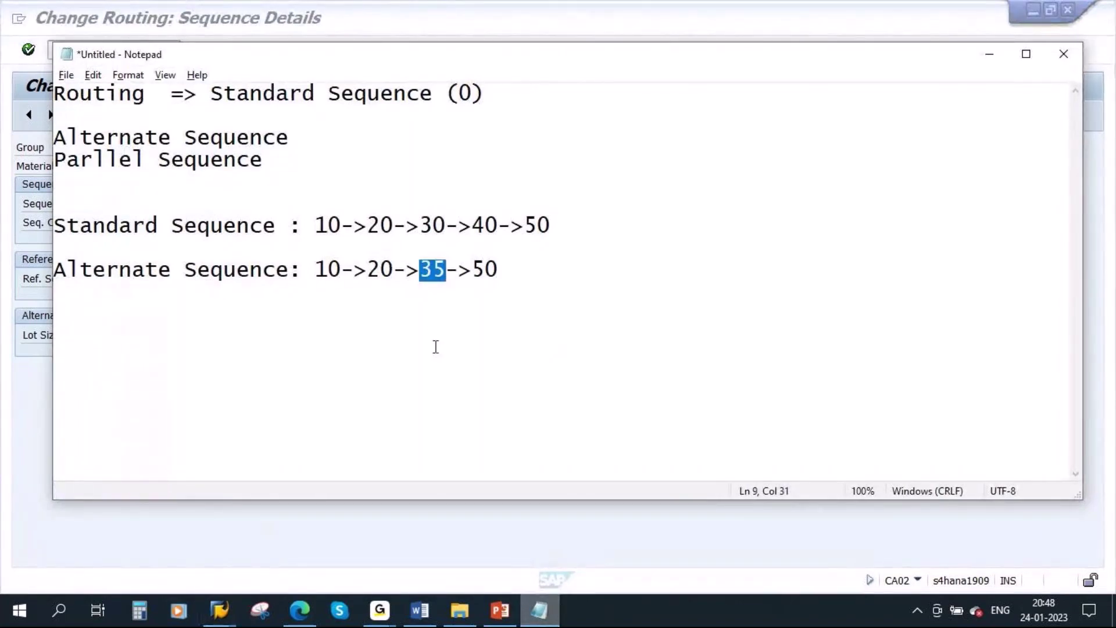
key("alt+Tab")
left_click(348, 279)
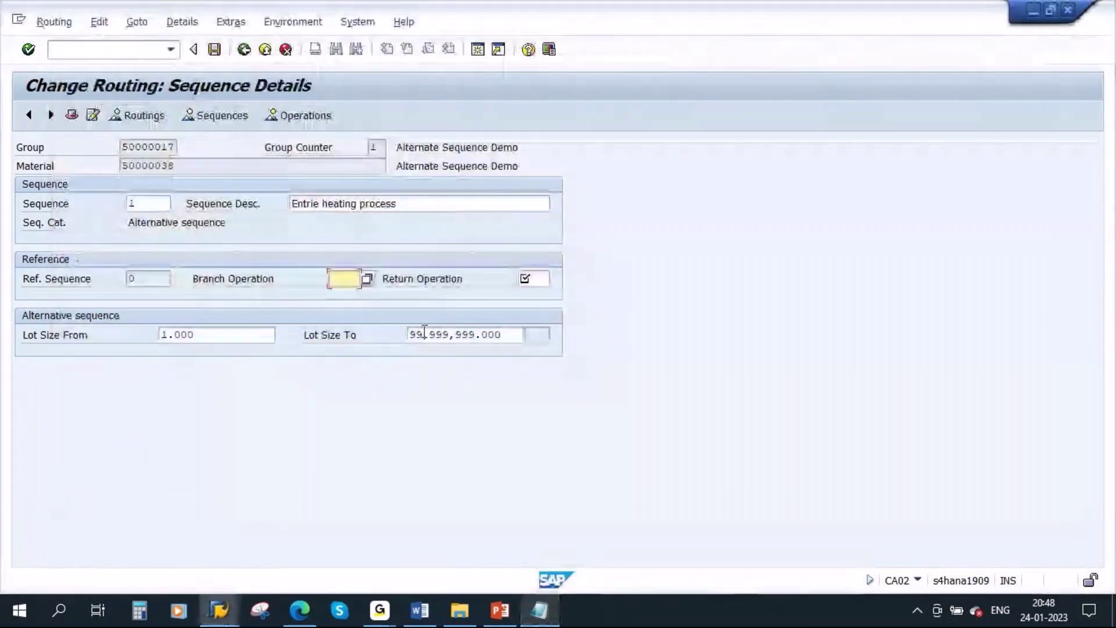
type("20")
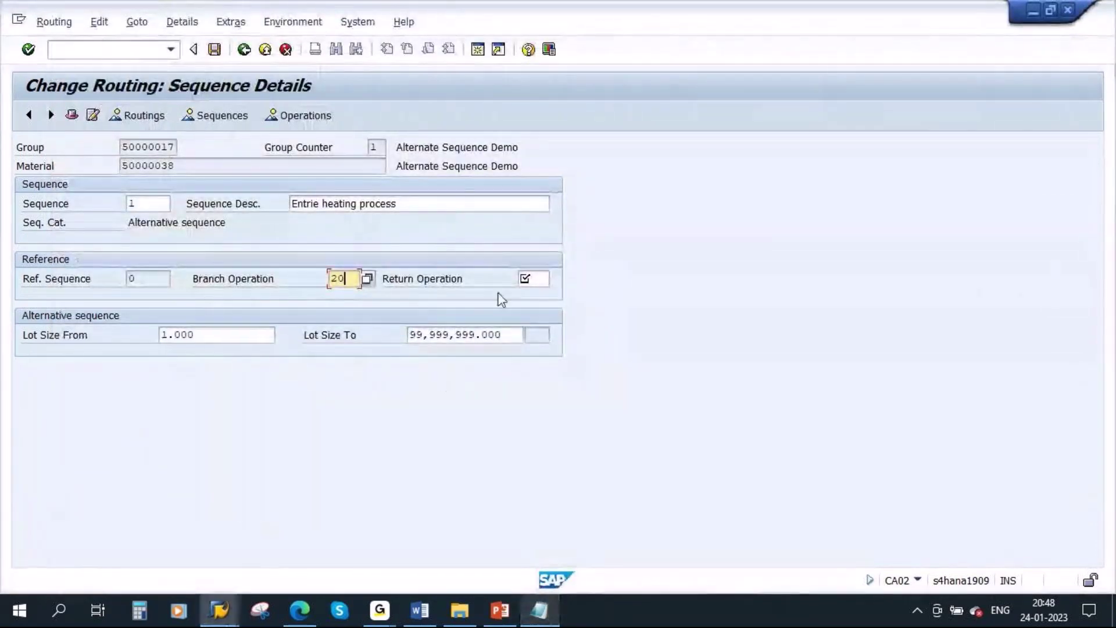
Enter return operation 50, matching the notes' chain, and confirm the sequence details.
key("alt+Tab")
left_click(472, 269)
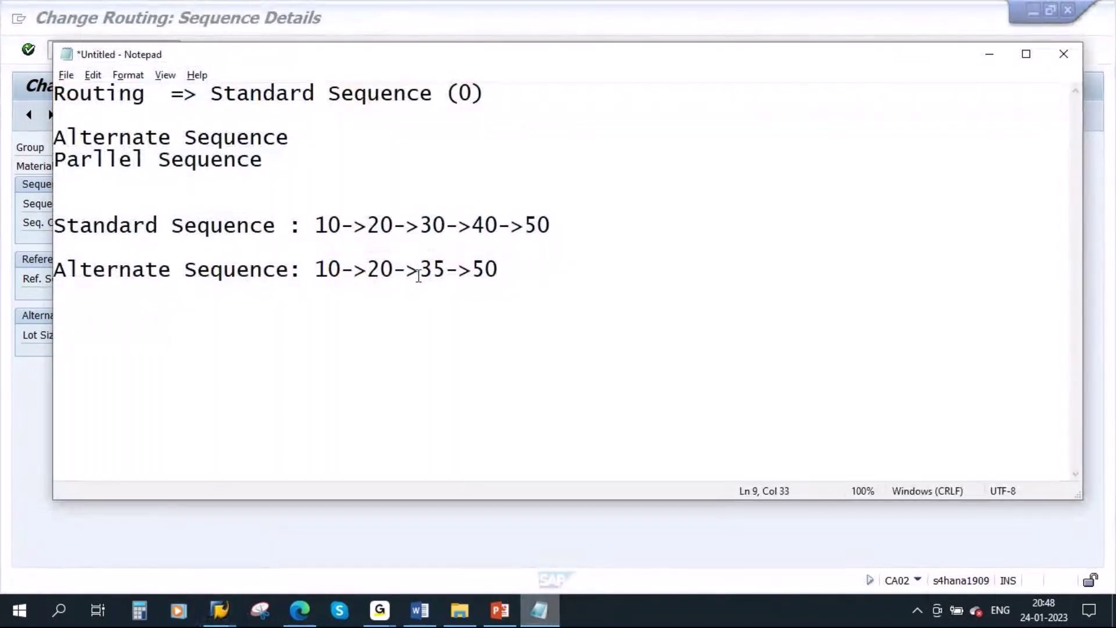
left_click_drag(419, 276, 431, 269)
left_click(472, 270)
left_click(525, 225)
key("alt+Tab")
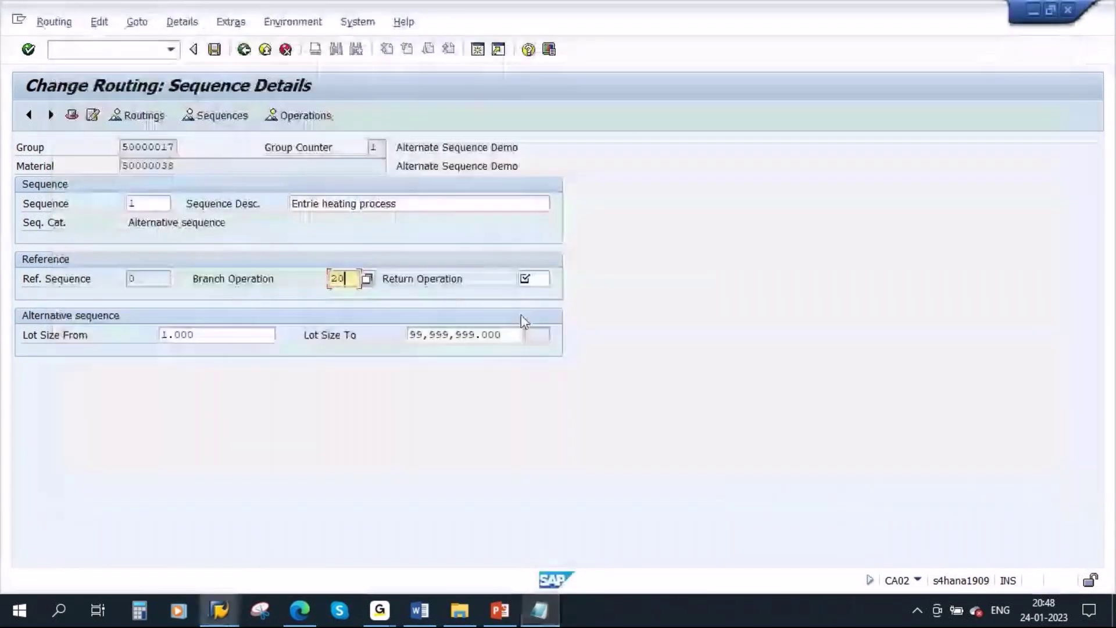
left_click(533, 279)
type("50")
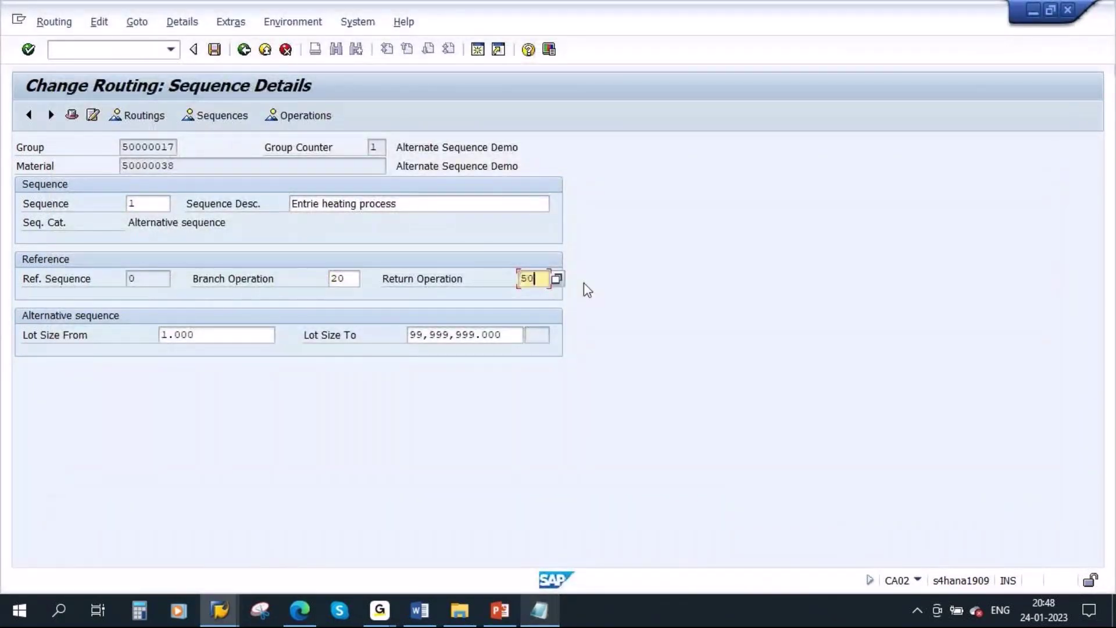
key("Return")
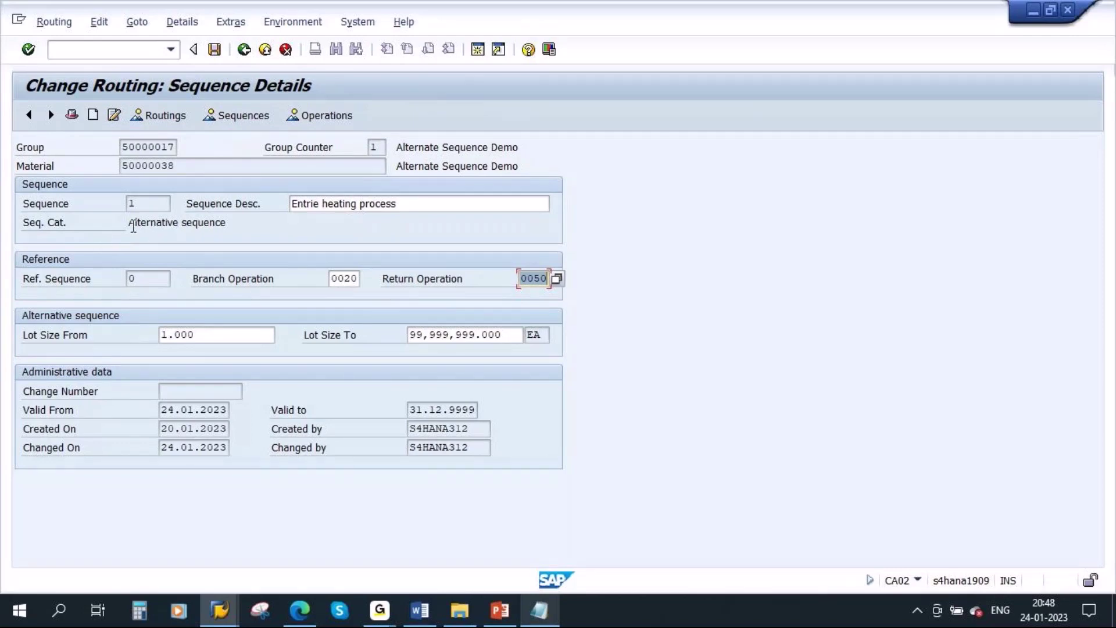
In the alternative sequence's operation overview, enter operation 0035 at work center 1119.
left_click_drag(128, 223, 256, 223)
left_click(159, 205)
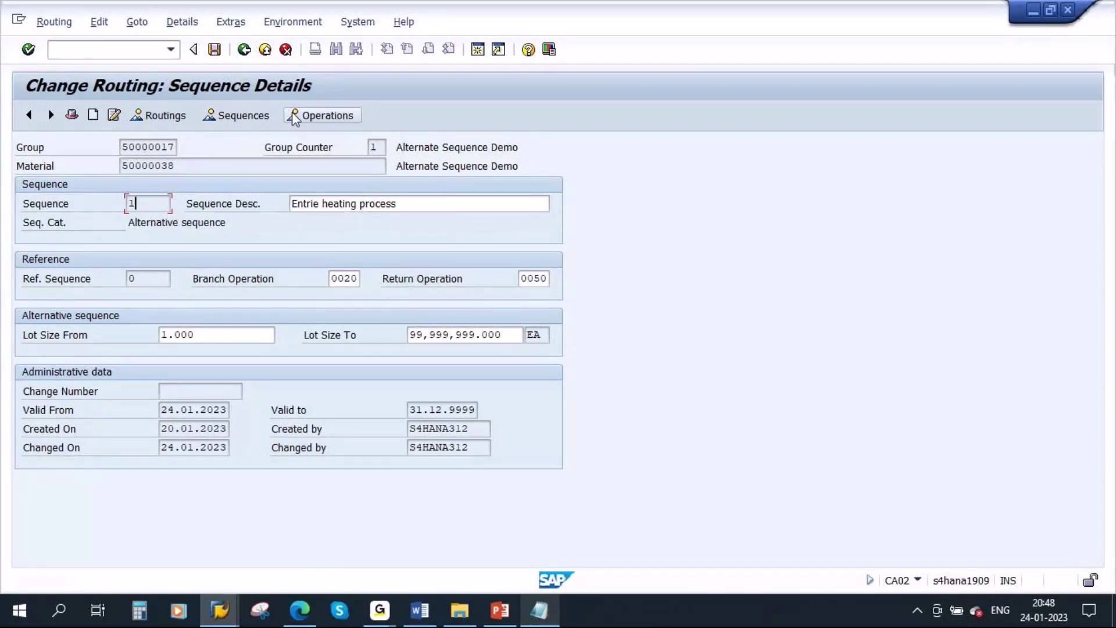
left_click(328, 118)
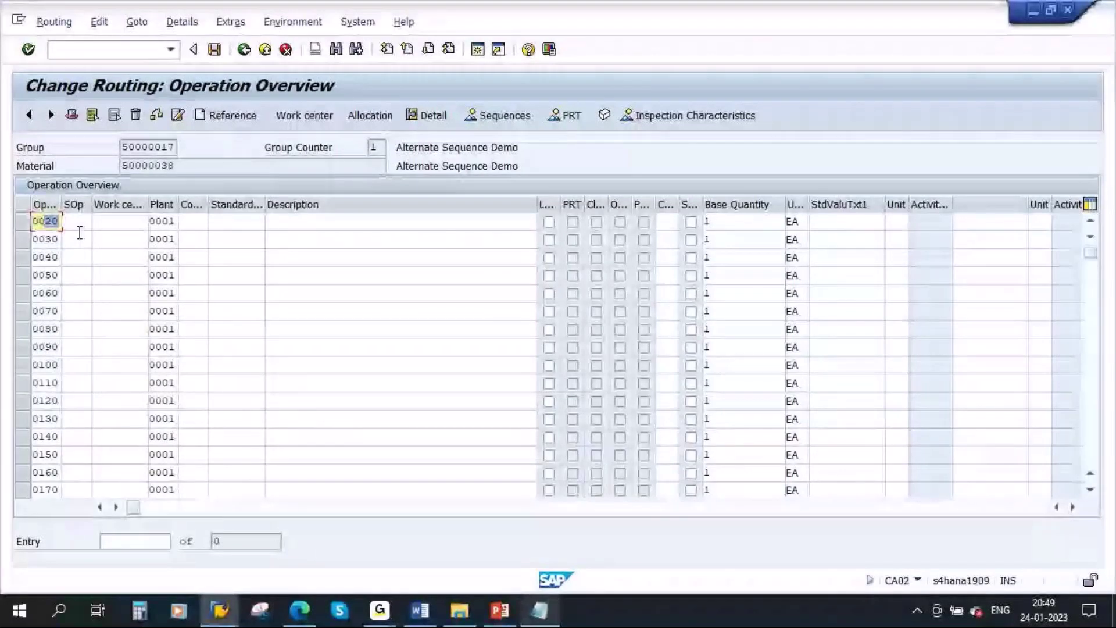
type("0035")
left_click(135, 226)
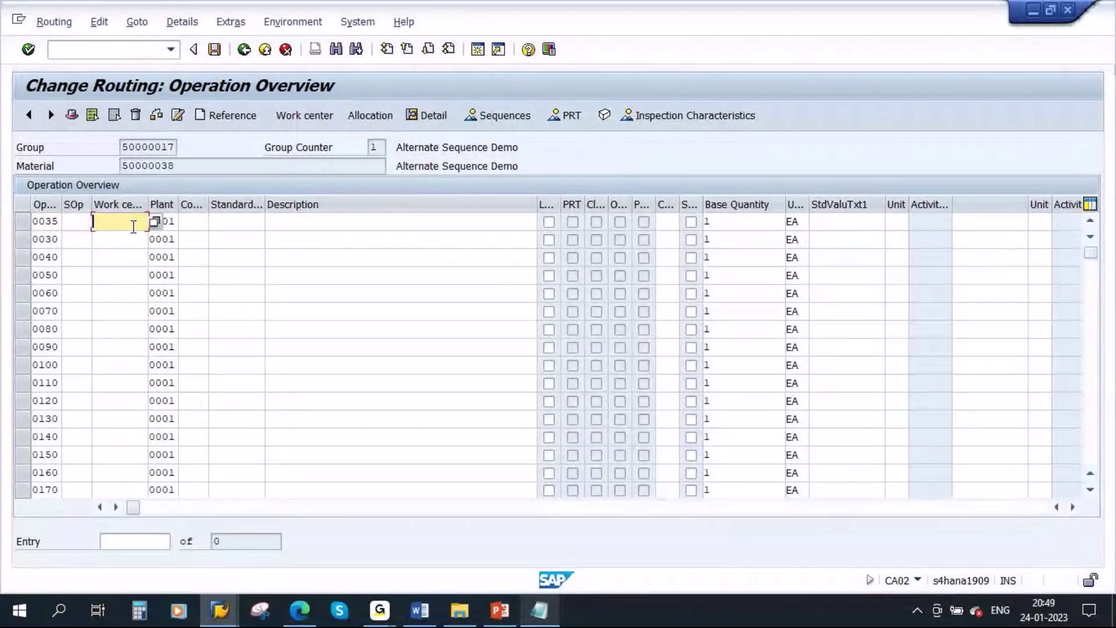
type("1")
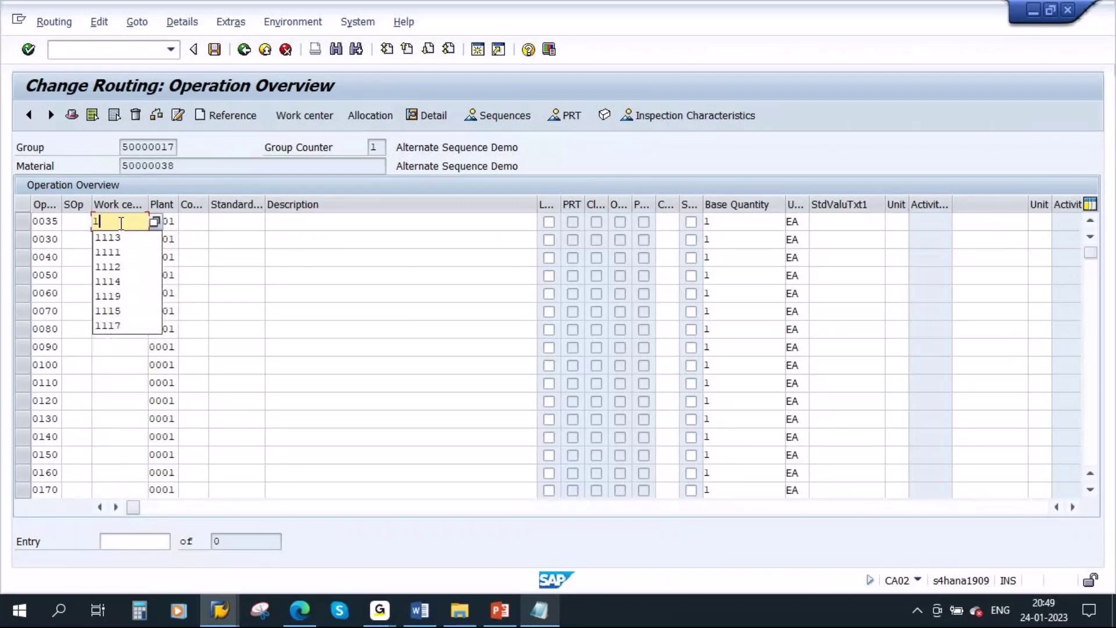
type("119")
Describe operation 0035 as 'Entire Heating process'.
left_click(298, 221)
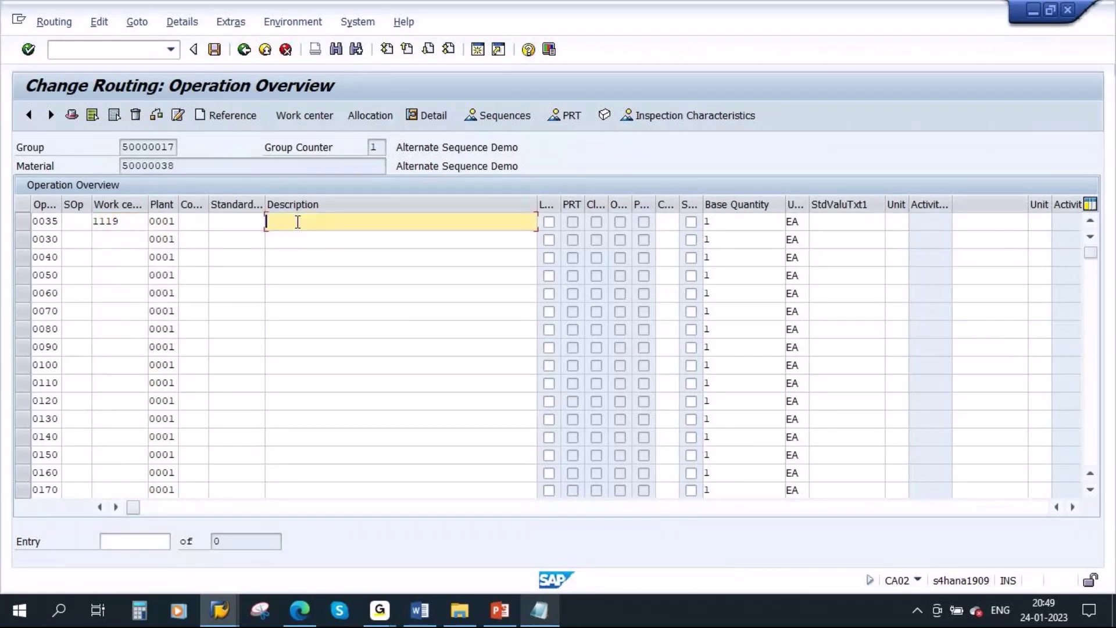
type("ma")
key("BackSpace")
key("BackSpace")
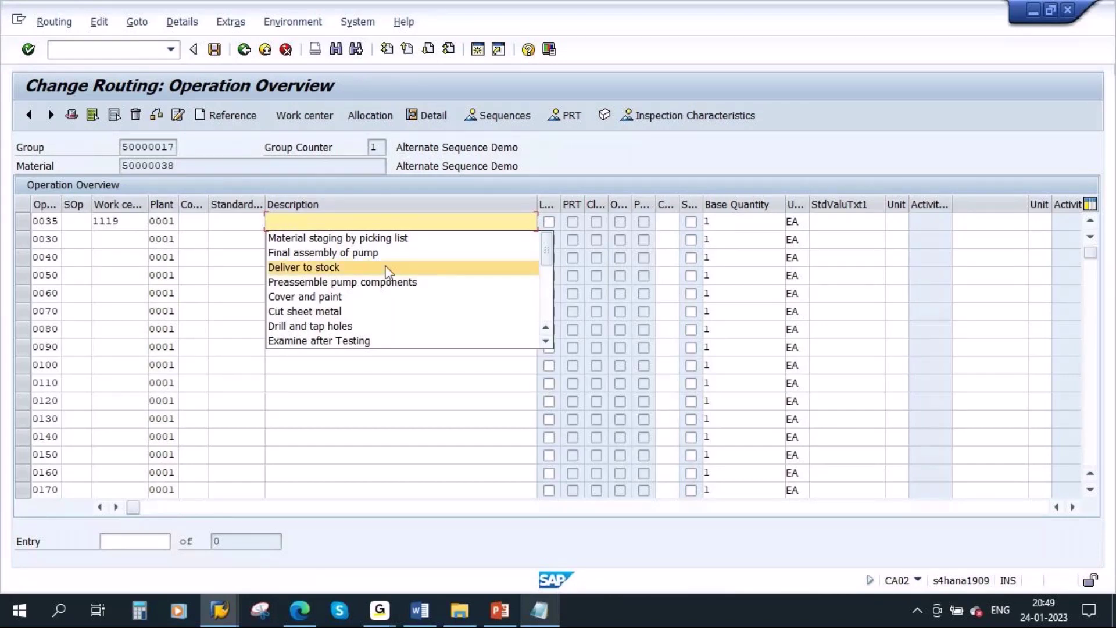
type("Entire ")
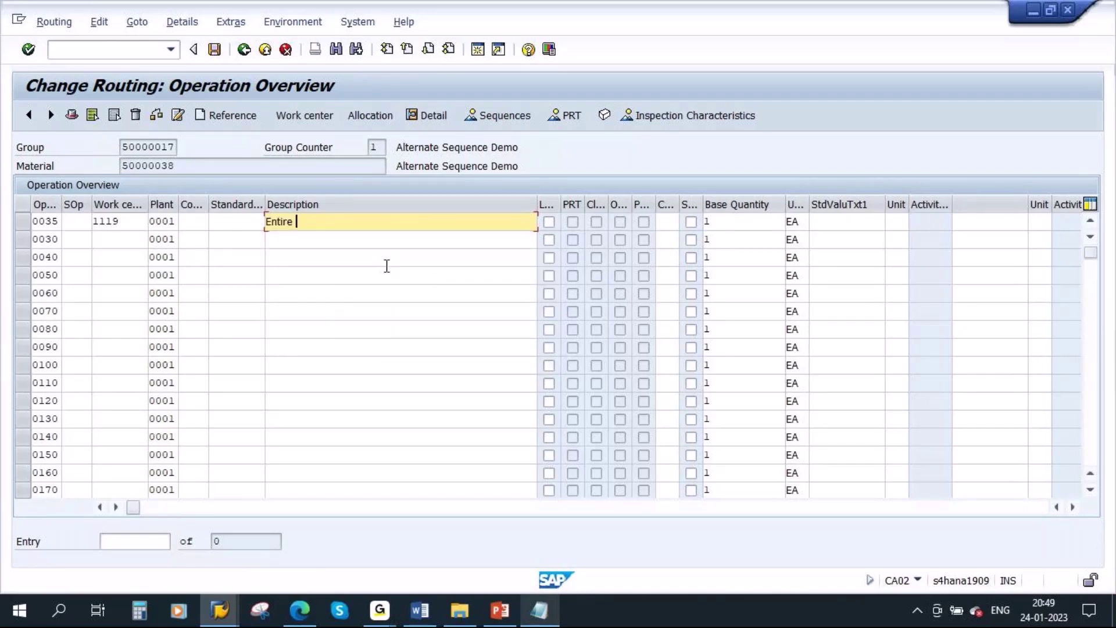
type("Heating process")
key("alt+Tab")
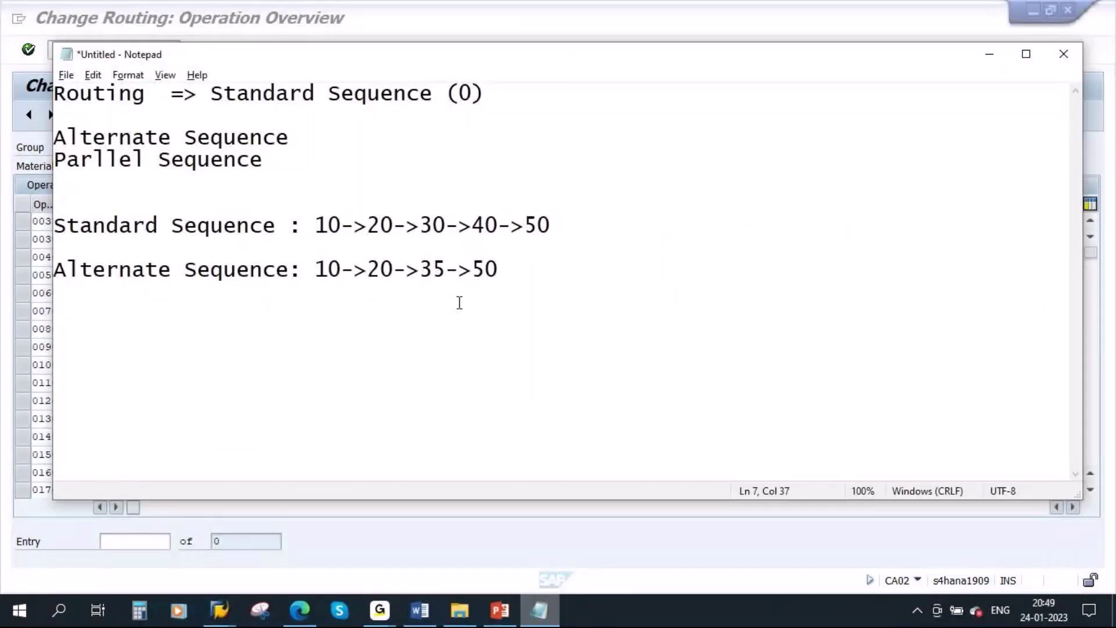
left_click_drag(420, 225, 496, 218)
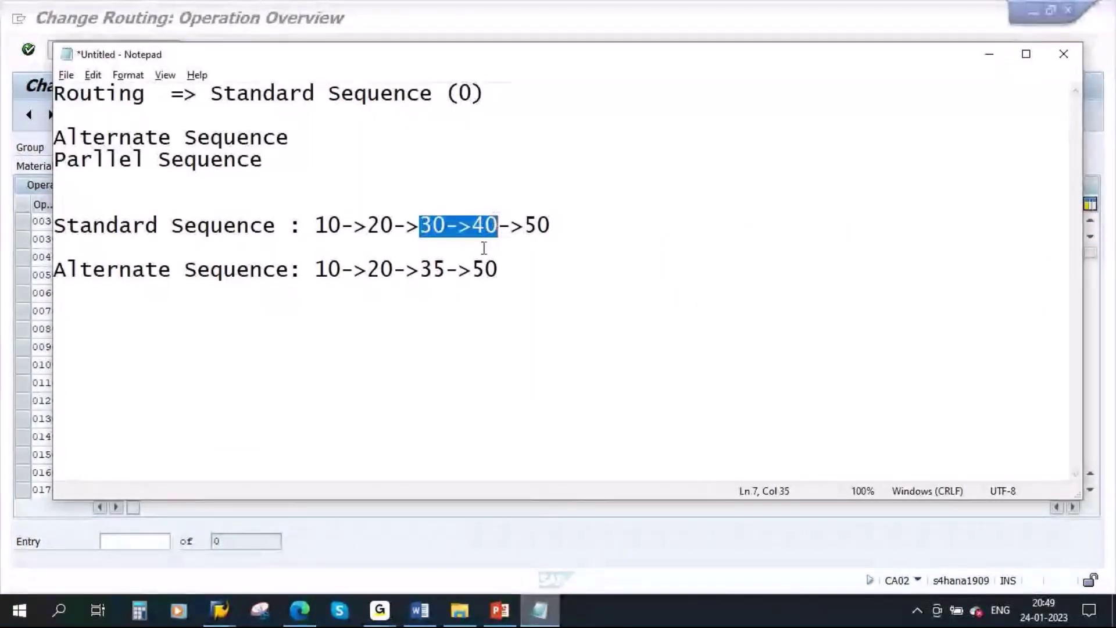
left_click(424, 269)
double_click(423, 269)
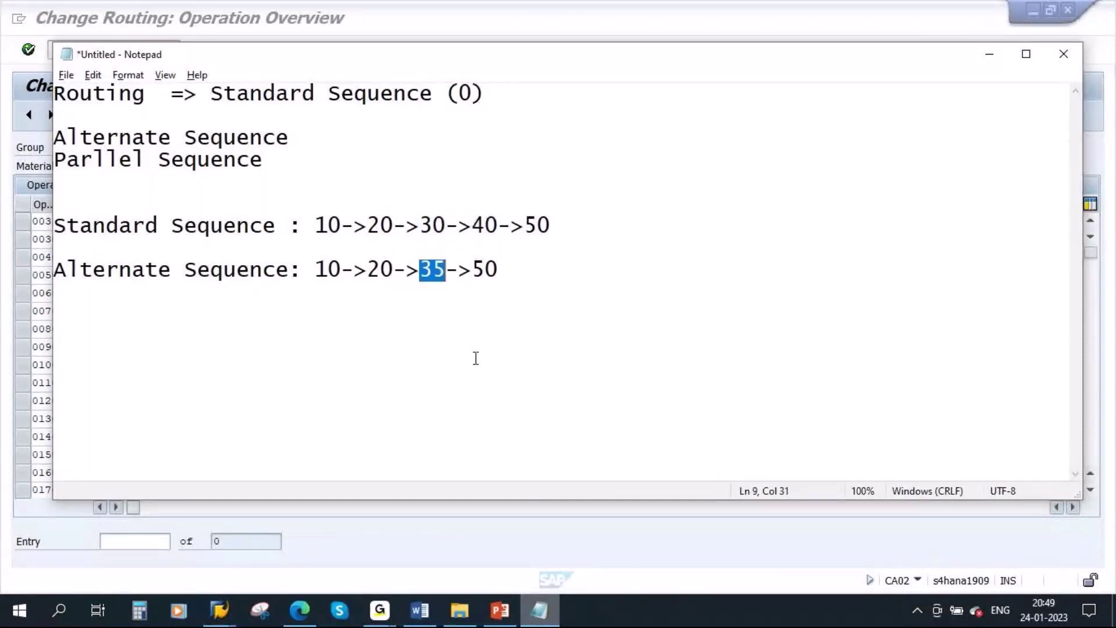
left_click(421, 227)
double_click(429, 227)
left_click_drag(476, 228, 487, 226)
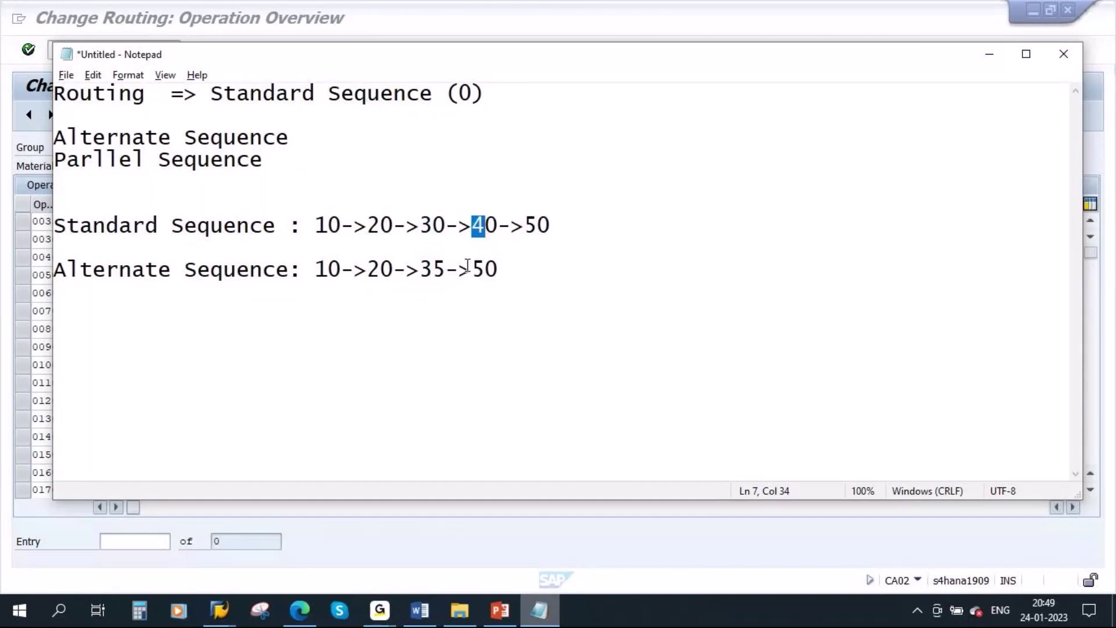
double_click(424, 272)
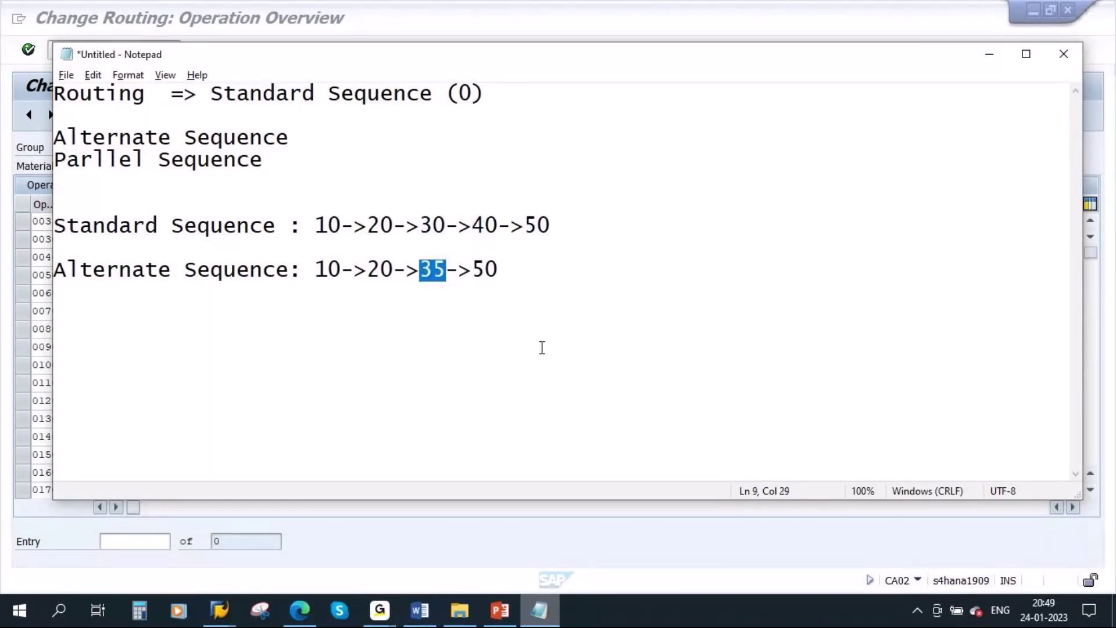
left_click_drag(420, 227, 498, 226)
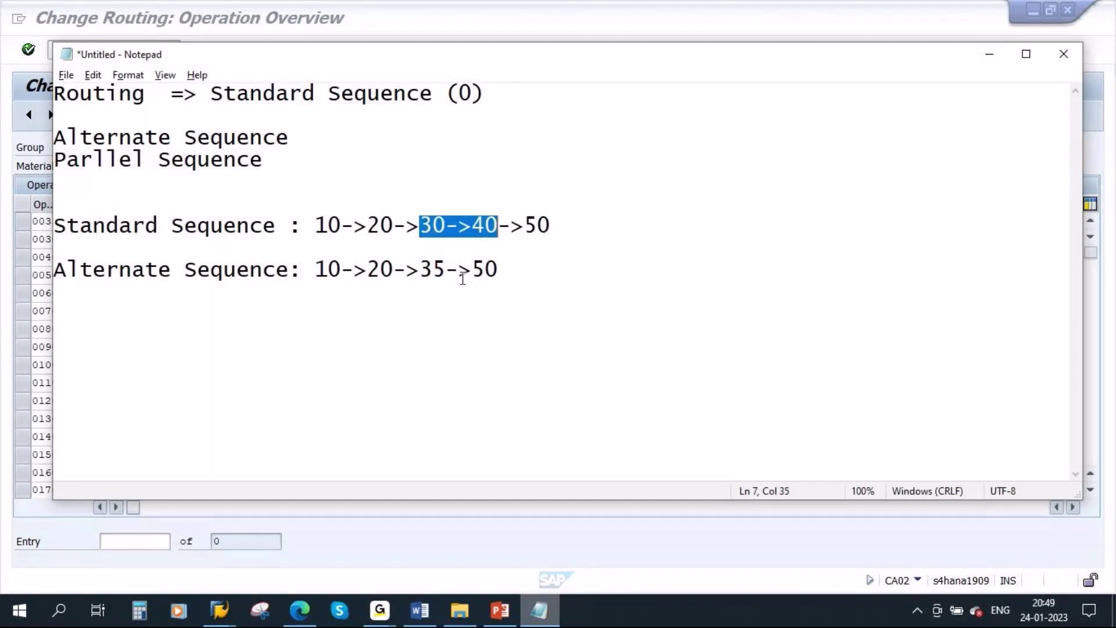
left_click(447, 269)
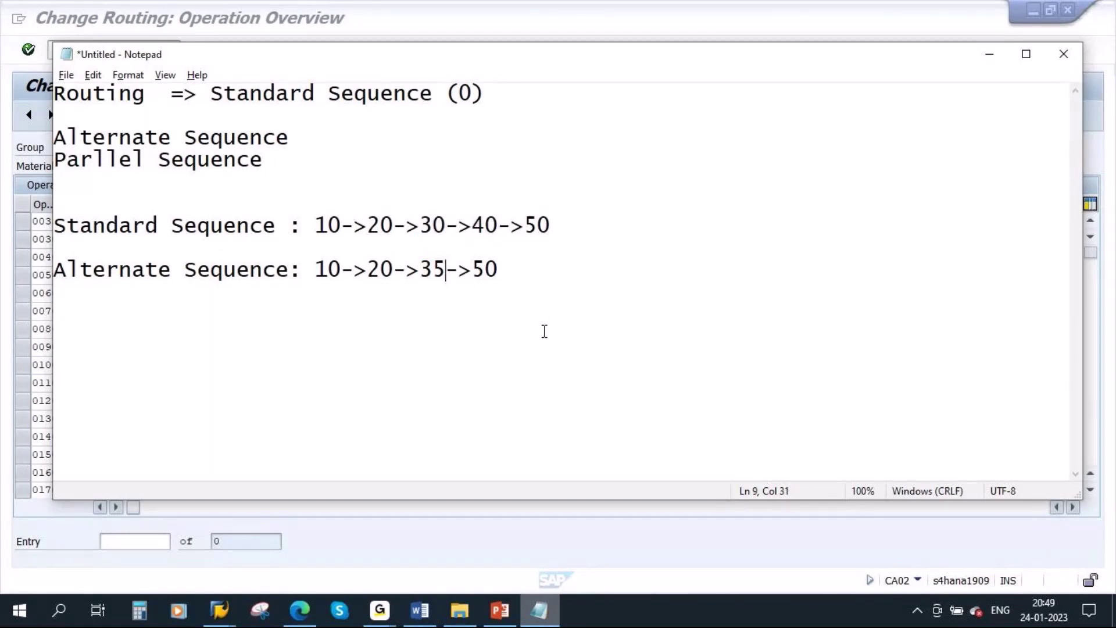
key("alt+Tab")
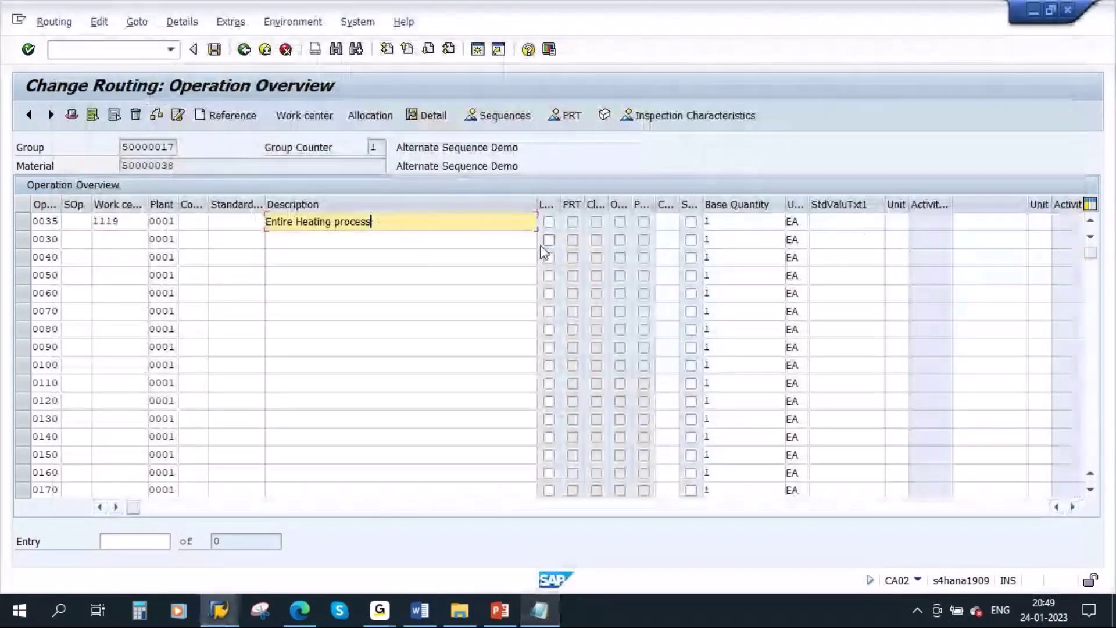